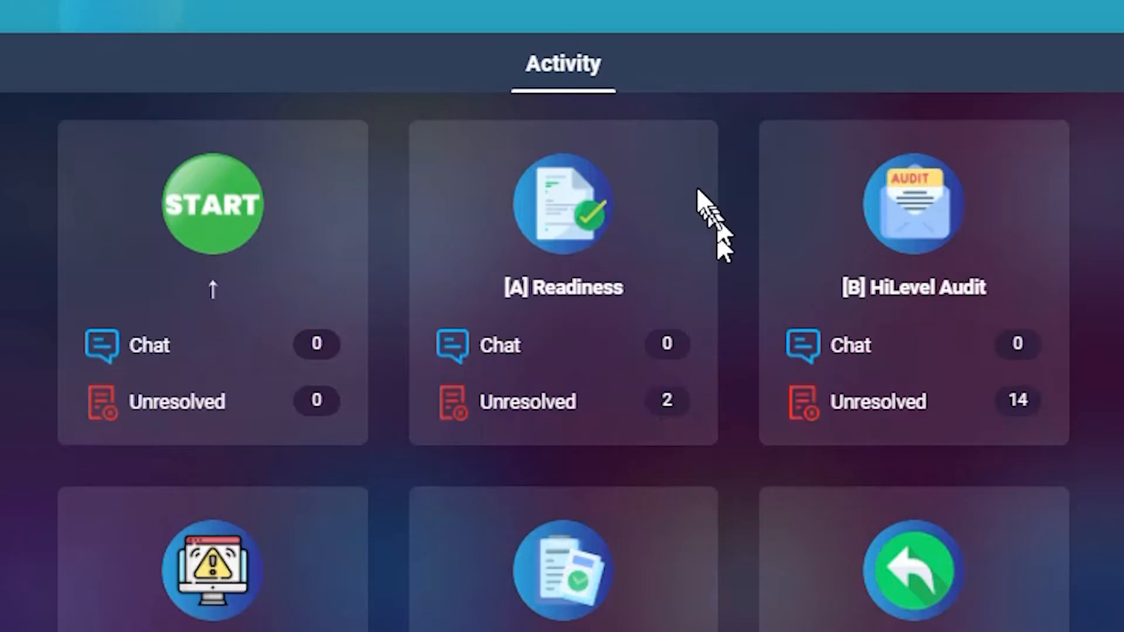
- Open the Get Ready capture form of the [A] Readiness activity and look over its contact information and introduction
click(564, 198)
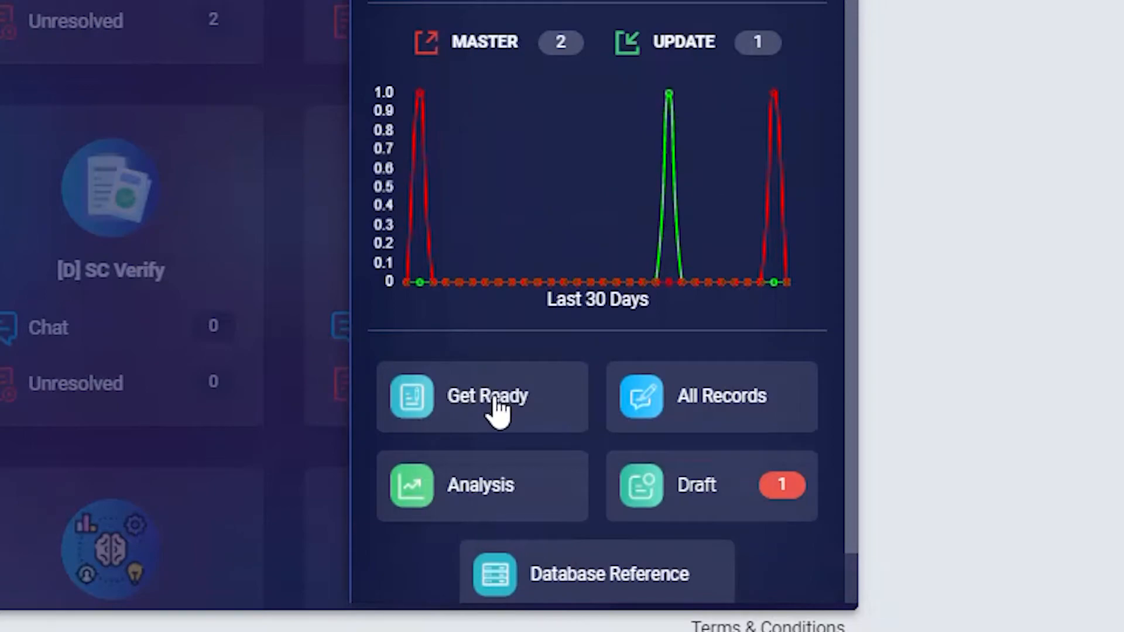
click(497, 404)
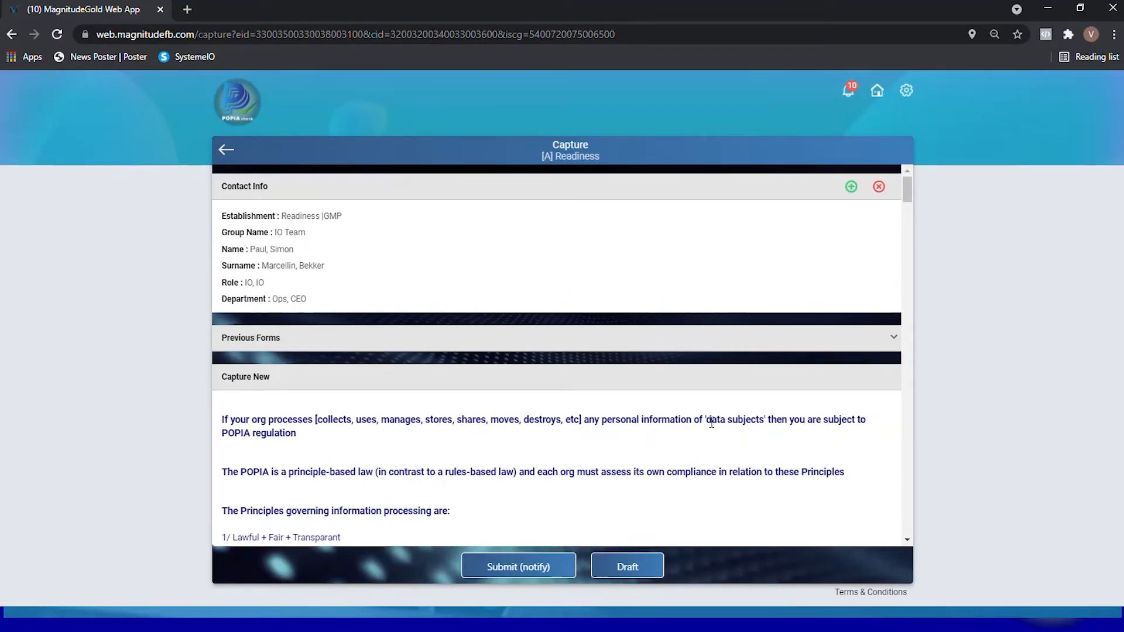
scroll(710, 398, down, 1)
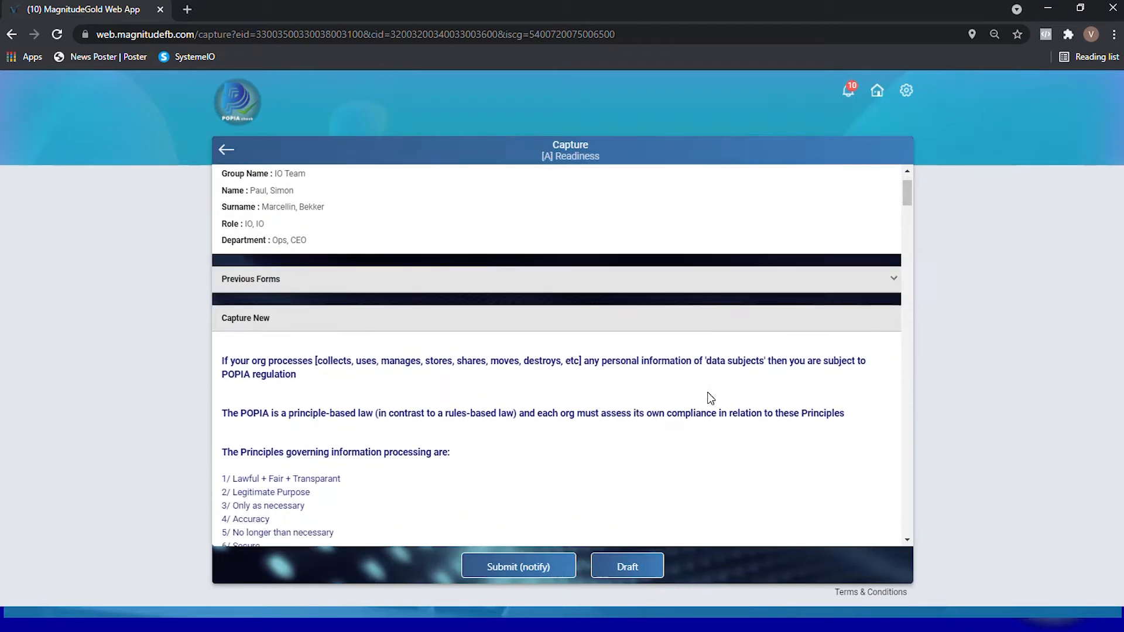
scroll(711, 398, up, 1)
scroll(711, 398, down, 3)
scroll(711, 398, down, 3)
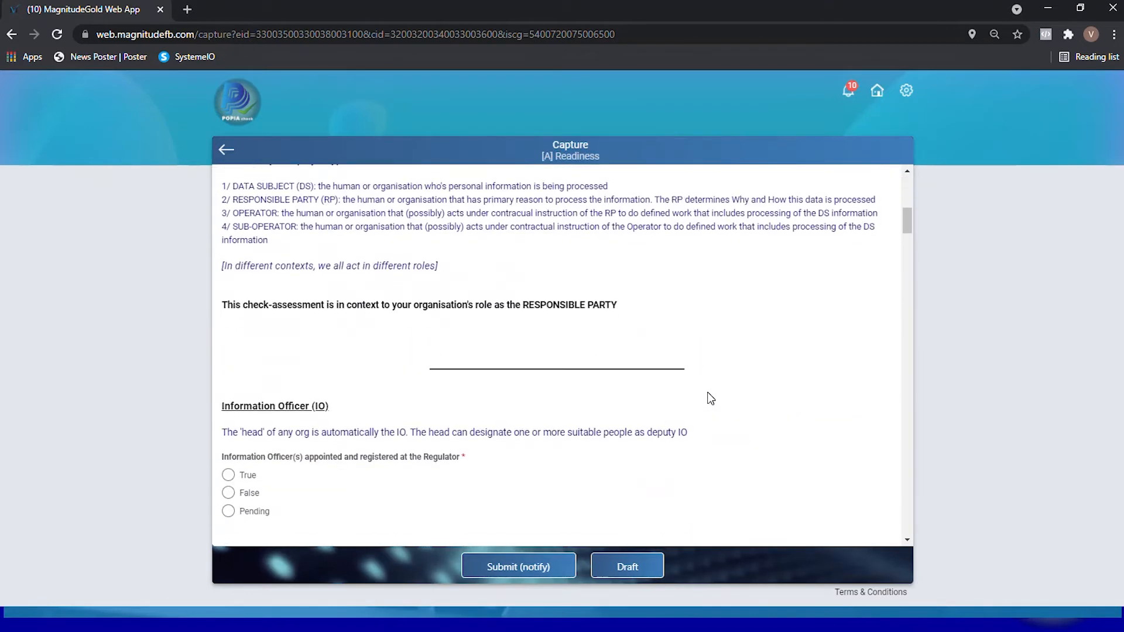
scroll(710, 399, up, 5)
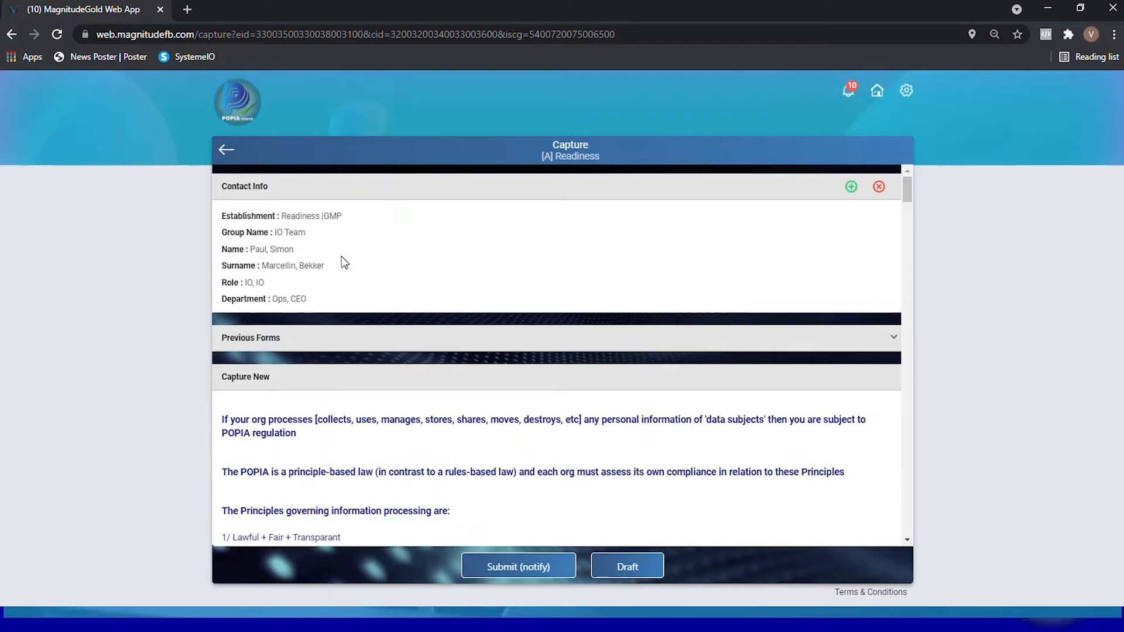
scroll(345, 263, down, 1)
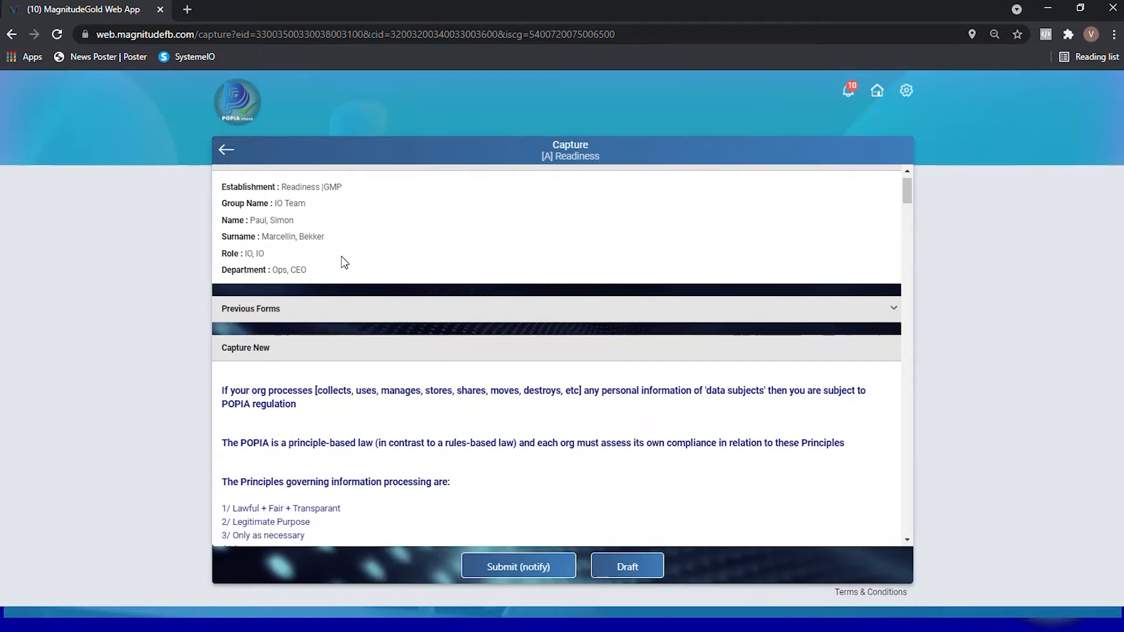
scroll(345, 263, down, 1)
scroll(344, 263, up, 2)
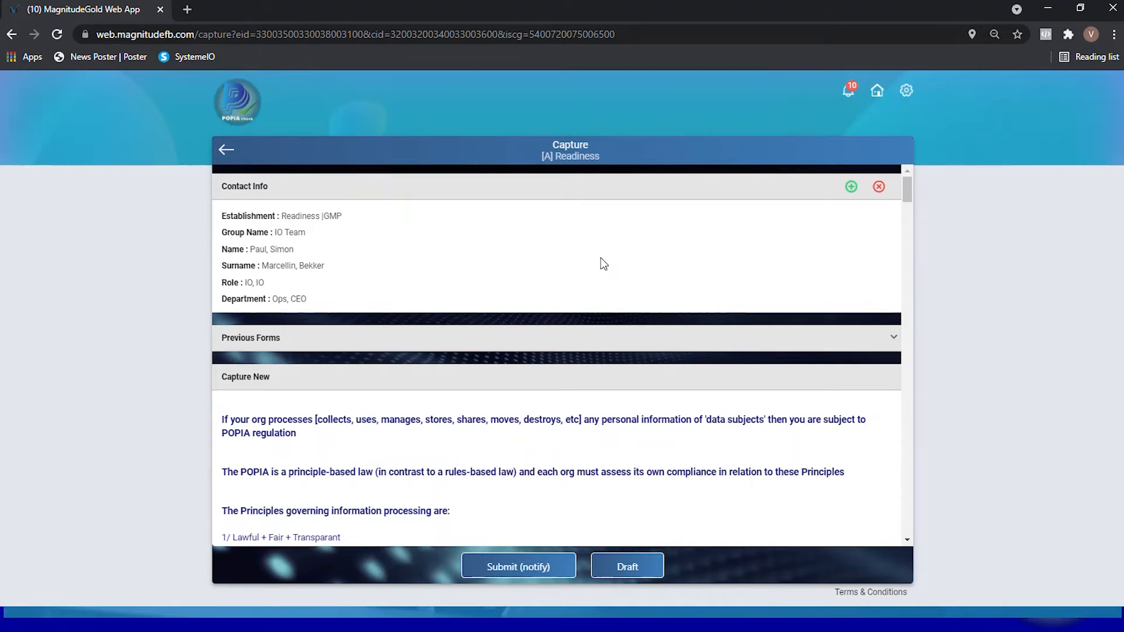
- Read the form's introduction covering the POPIA principles and the four key role player types
scroll(602, 259, down, 1)
scroll(602, 259, down, 4)
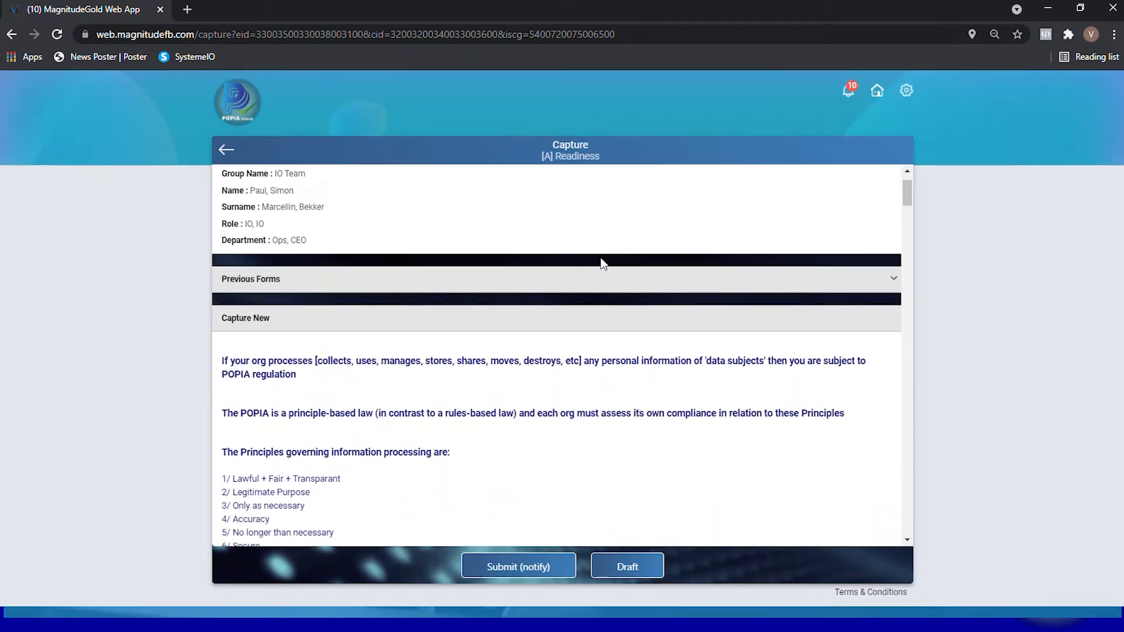
scroll(603, 263, down, 2)
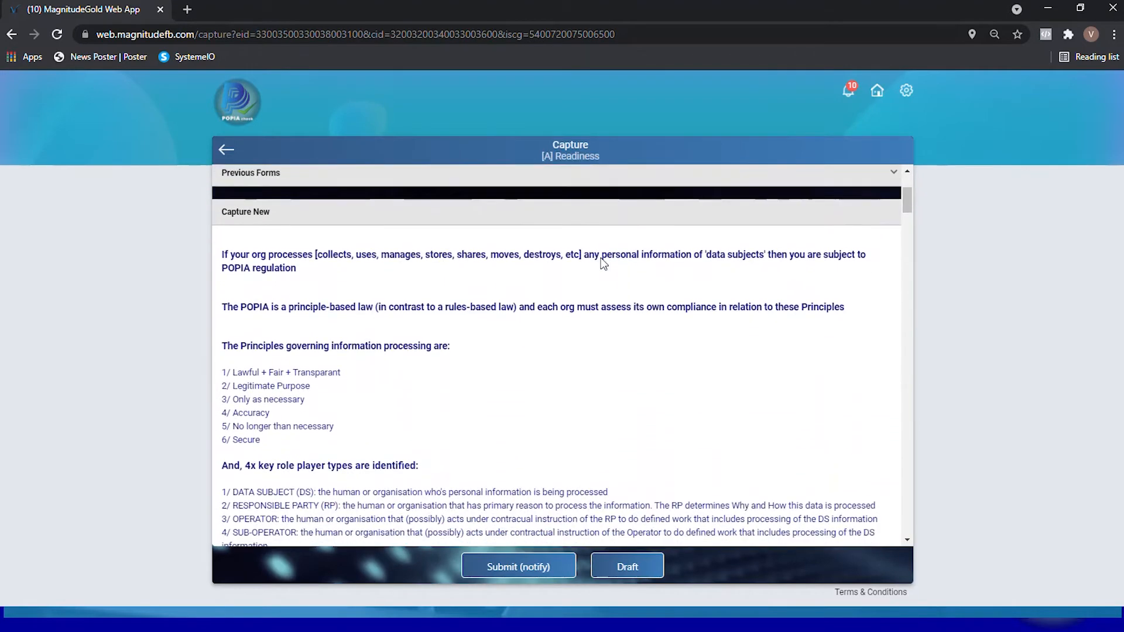
scroll(612, 279, down, 5)
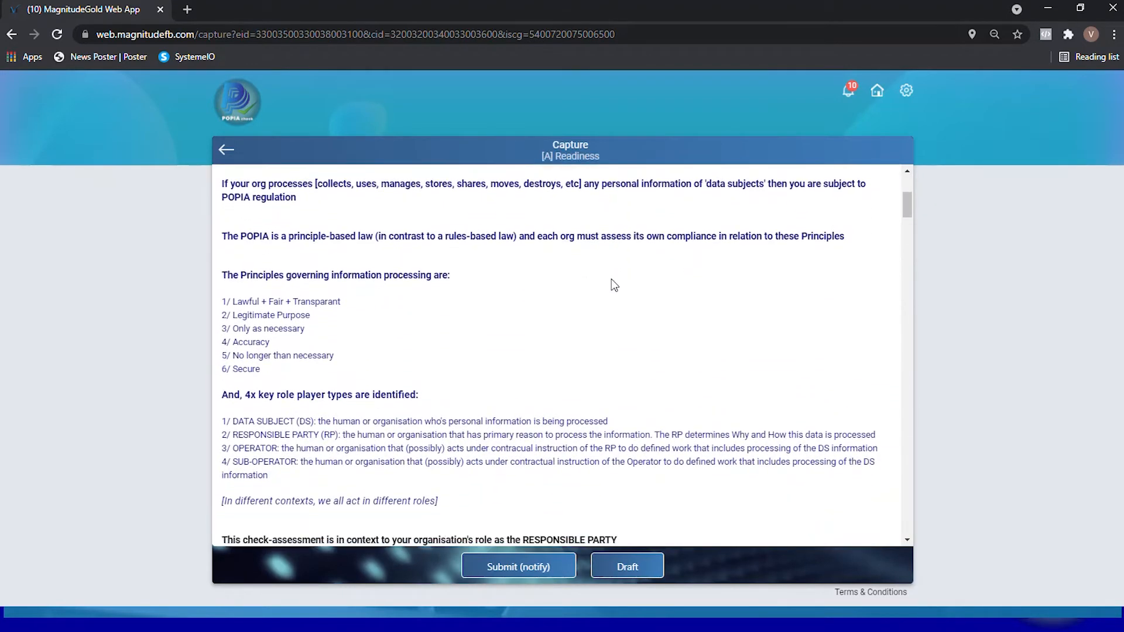
scroll(612, 280, down, 3)
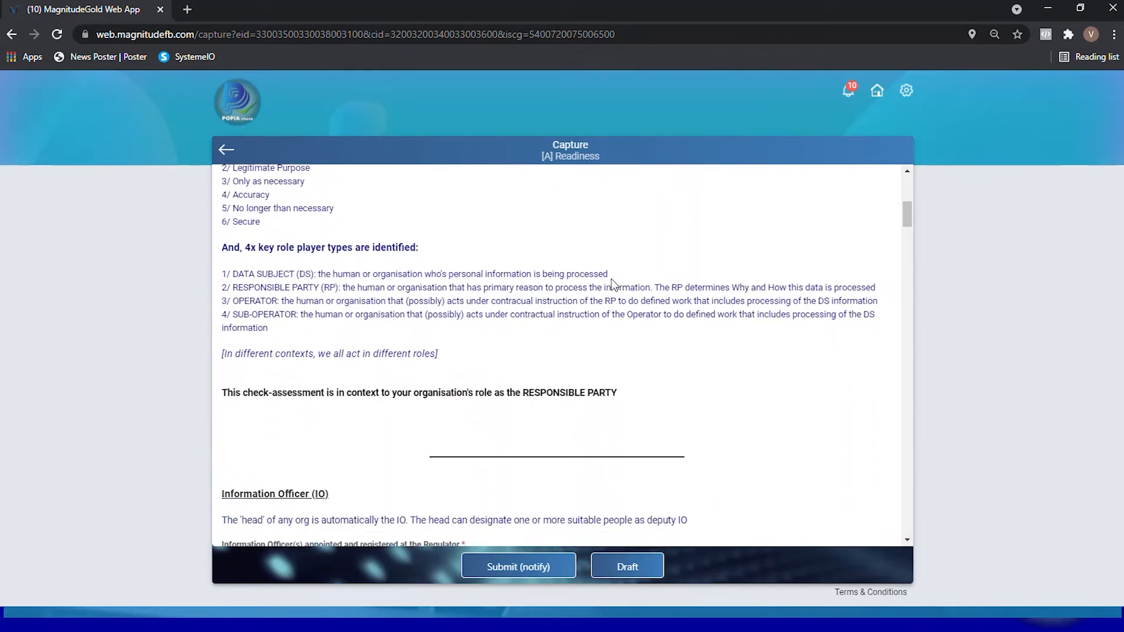
scroll(611, 280, up, 8)
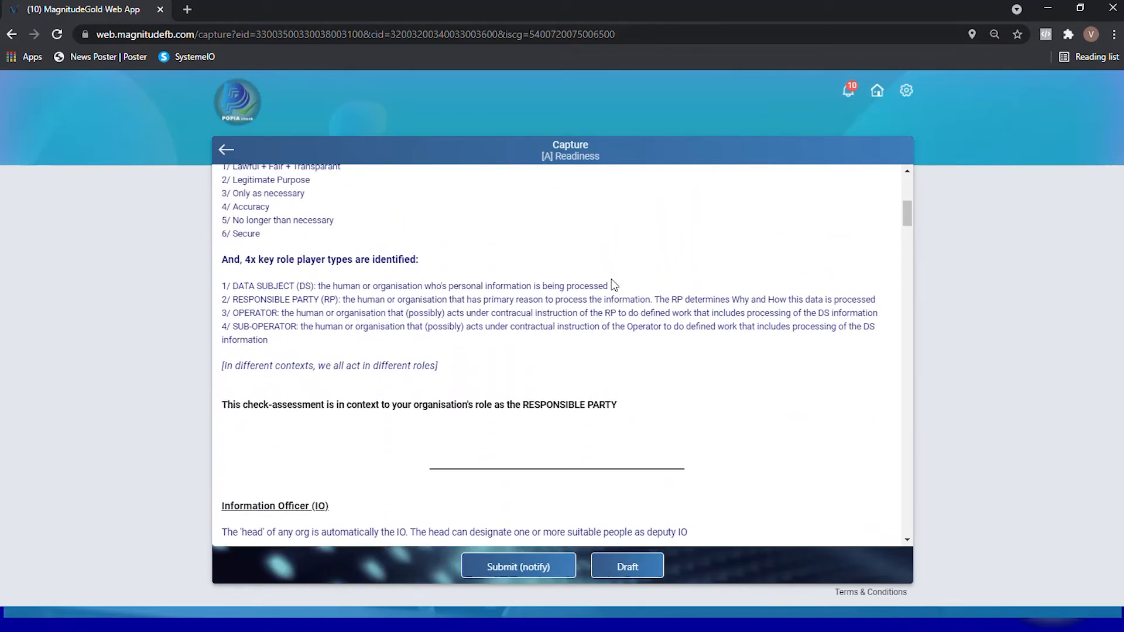
scroll(611, 280, down, 8)
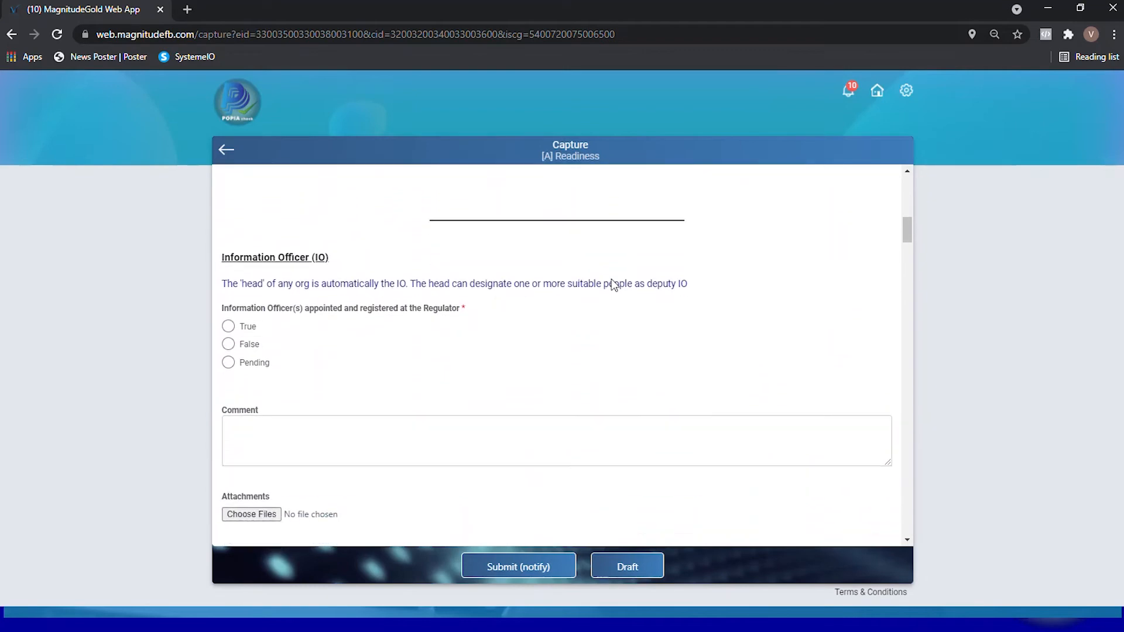
scroll(612, 279, up, 6)
scroll(611, 279, up, 3)
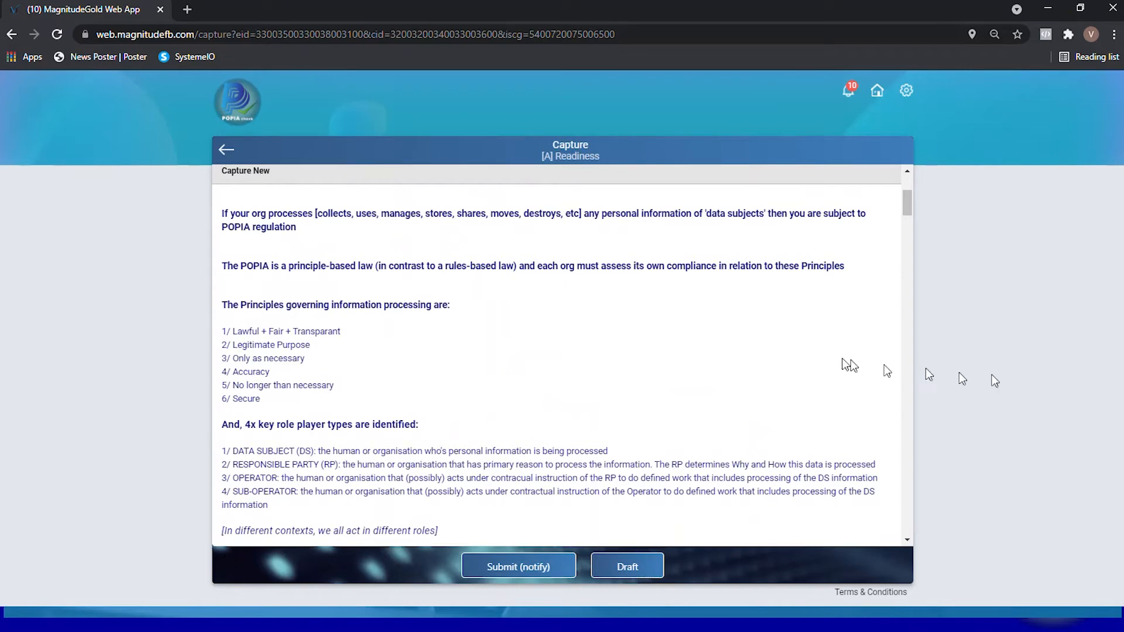
- Review the form's questions on Information Officer, Personal Information processing, Security measures, Operators and Policies
scroll(756, 331, down, 6)
scroll(759, 345, down, 5)
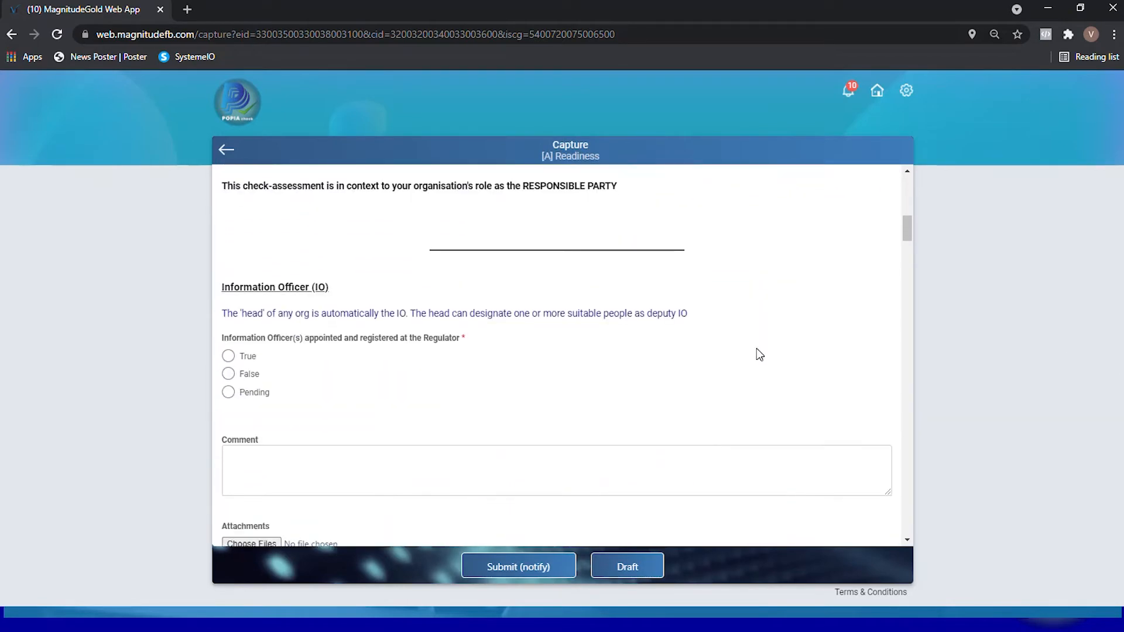
scroll(760, 354, down, 4)
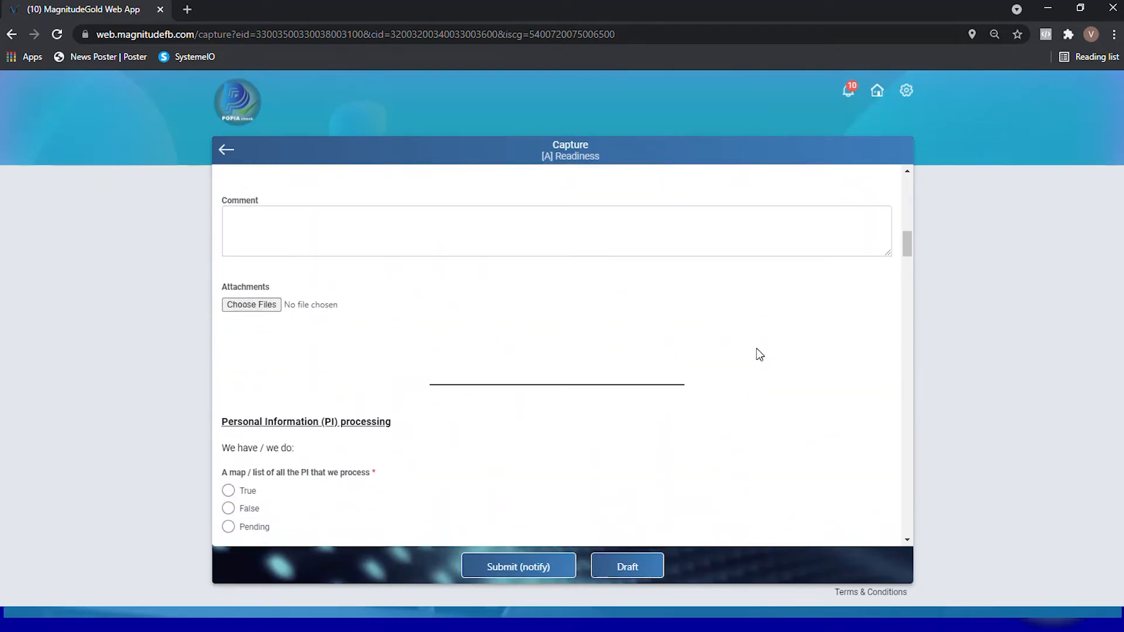
scroll(759, 354, down, 6)
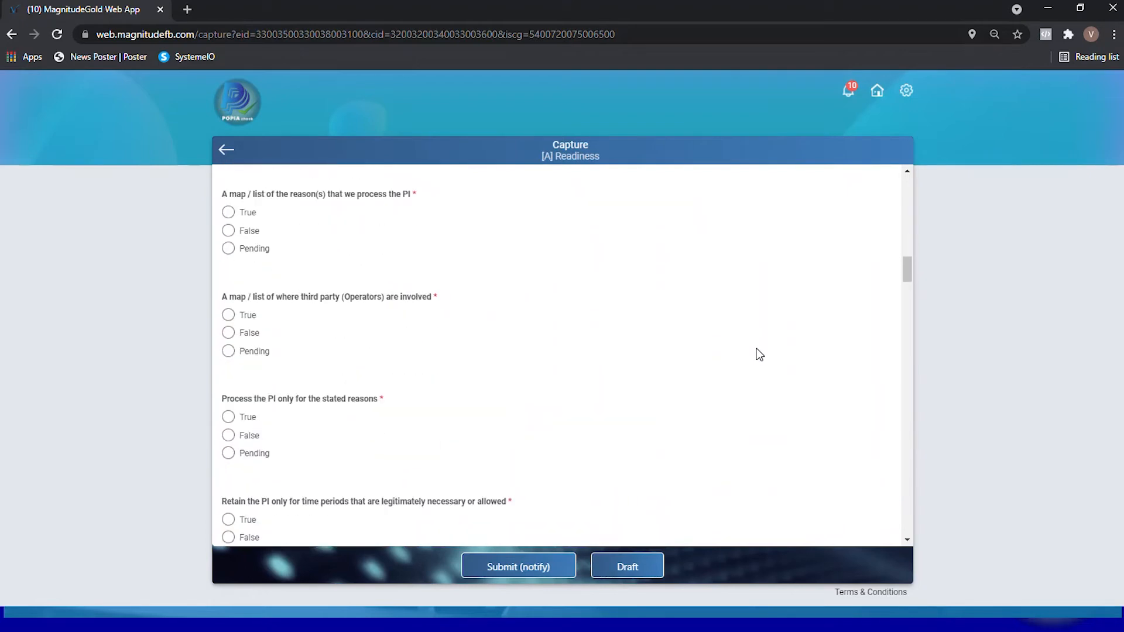
scroll(763, 382, down, 10)
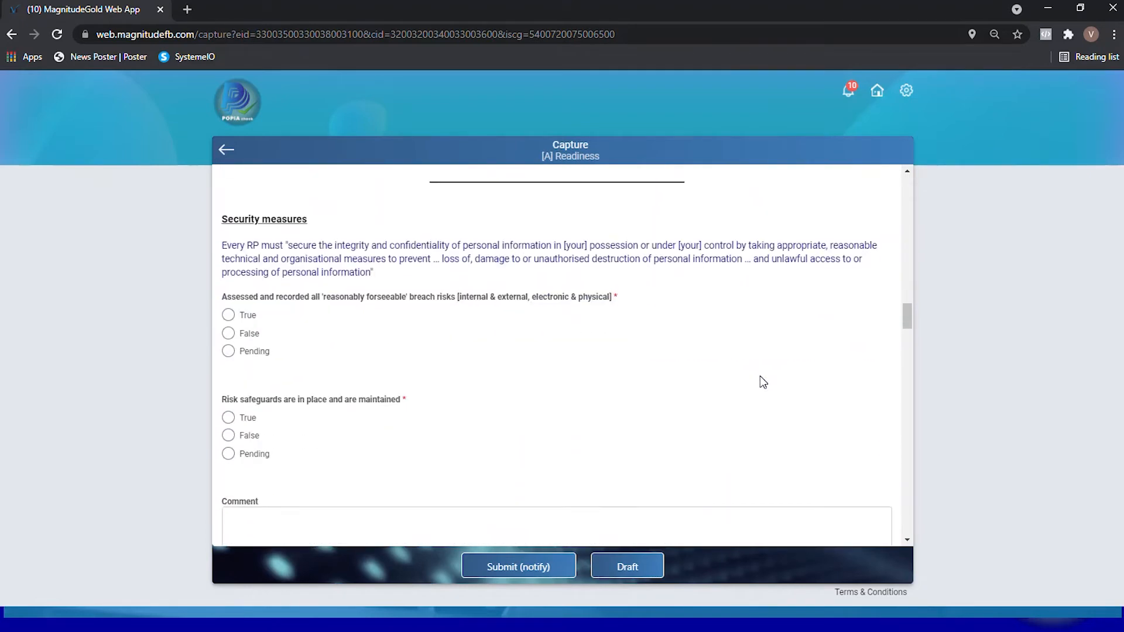
scroll(763, 384, down, 3)
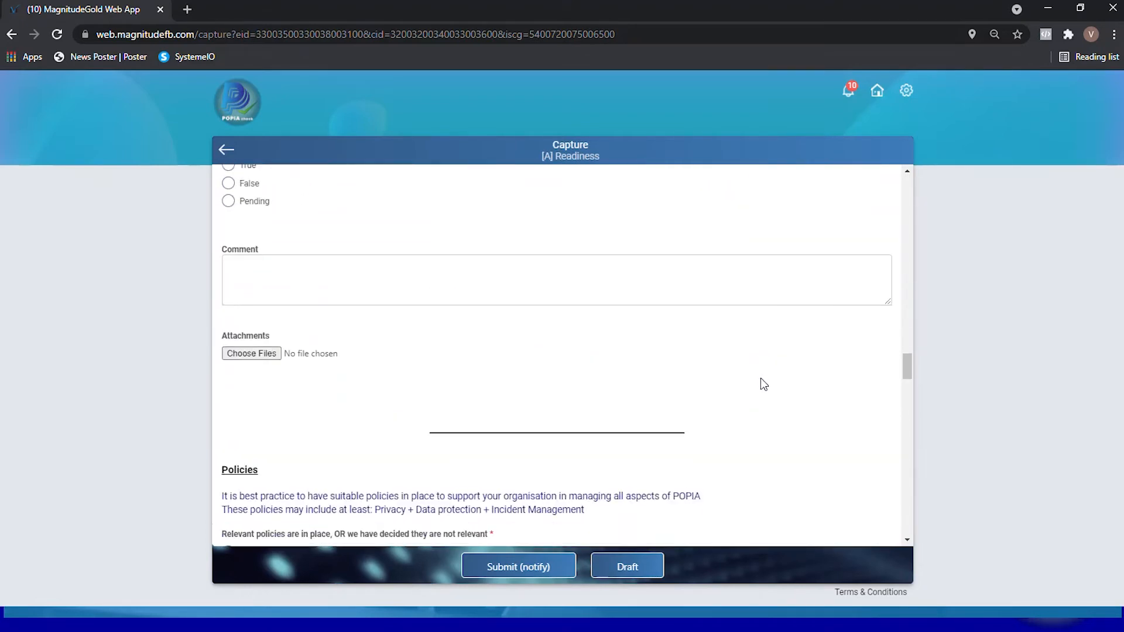
scroll(764, 384, up, 5)
scroll(764, 384, up, 1)
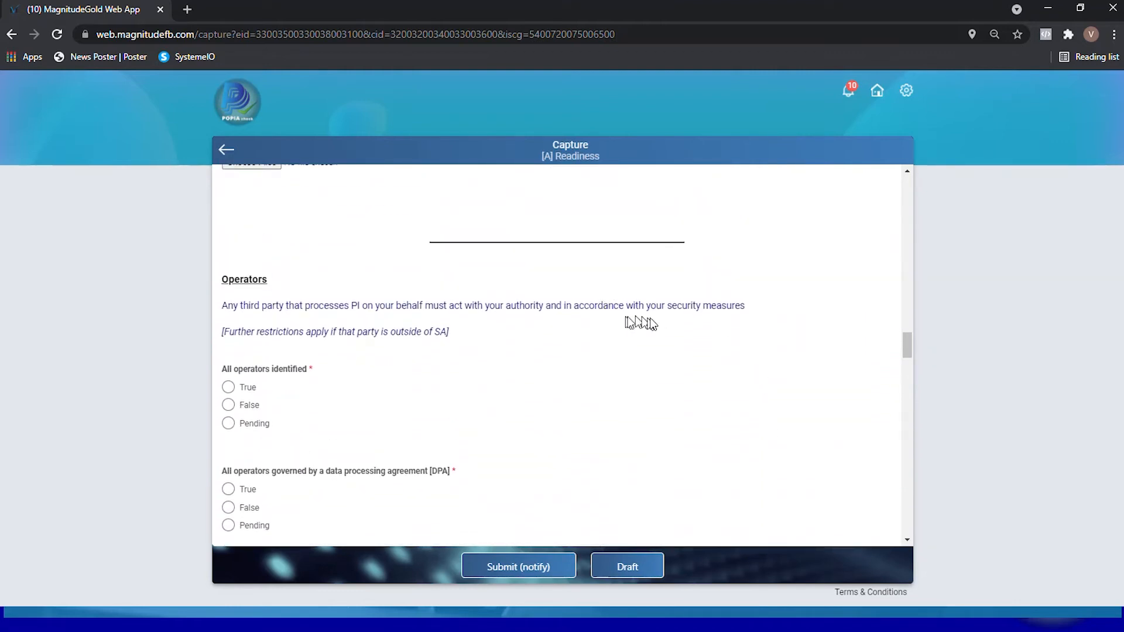
scroll(654, 324, down, 1)
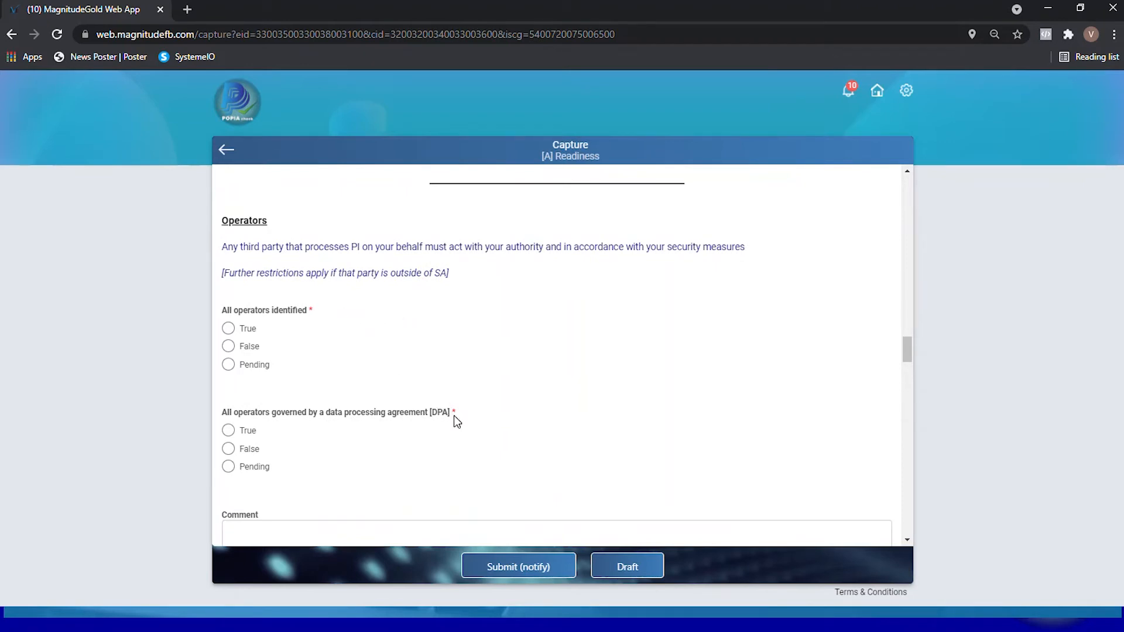
scroll(463, 411, down, 5)
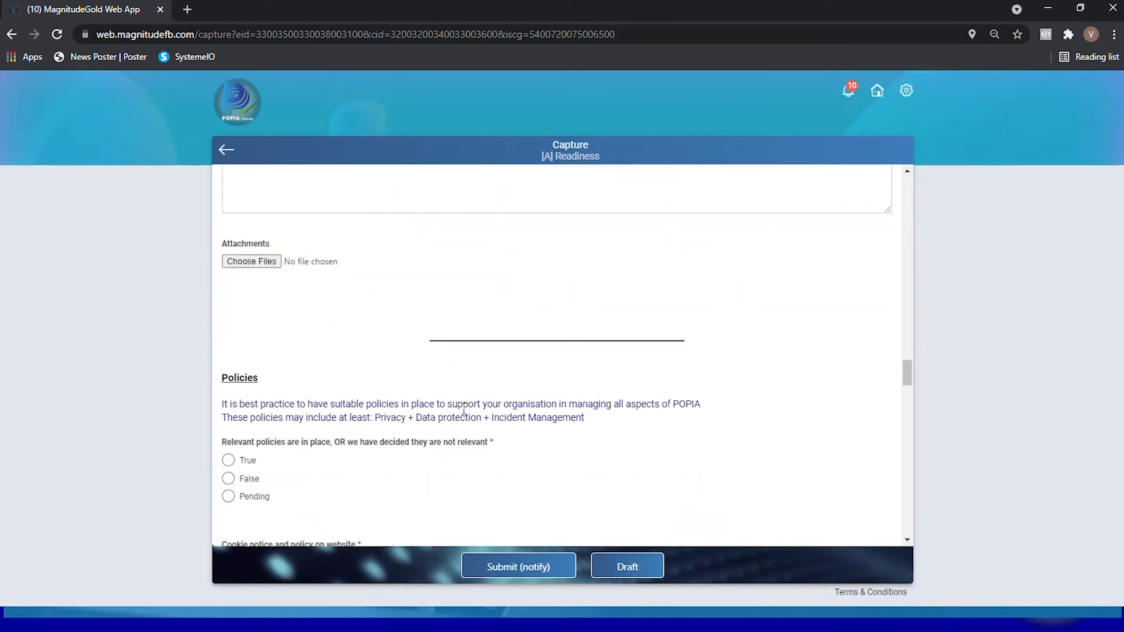
scroll(462, 411, down, 2)
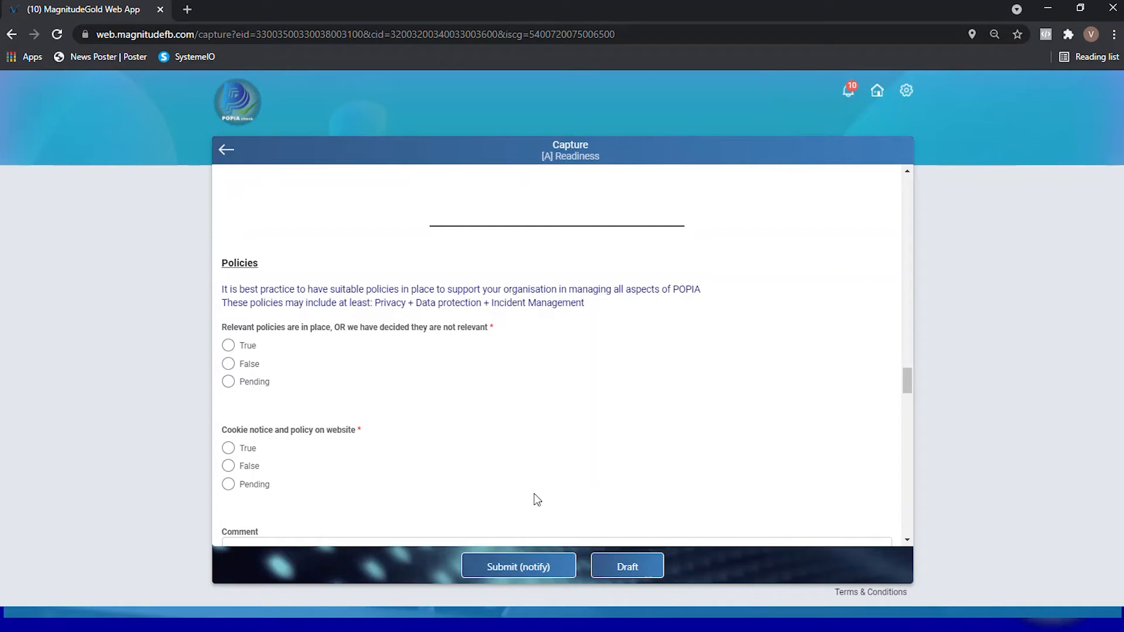
- Try to submit the form without any answers and check its required Information Officer and Personal Information processing questions
click(511, 568)
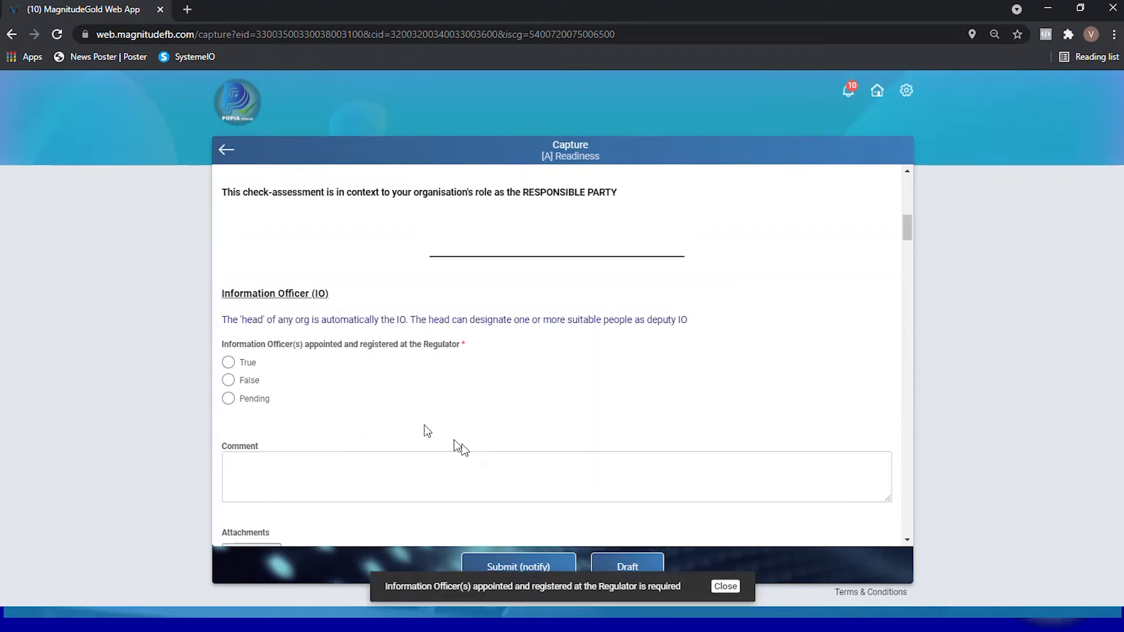
click(503, 570)
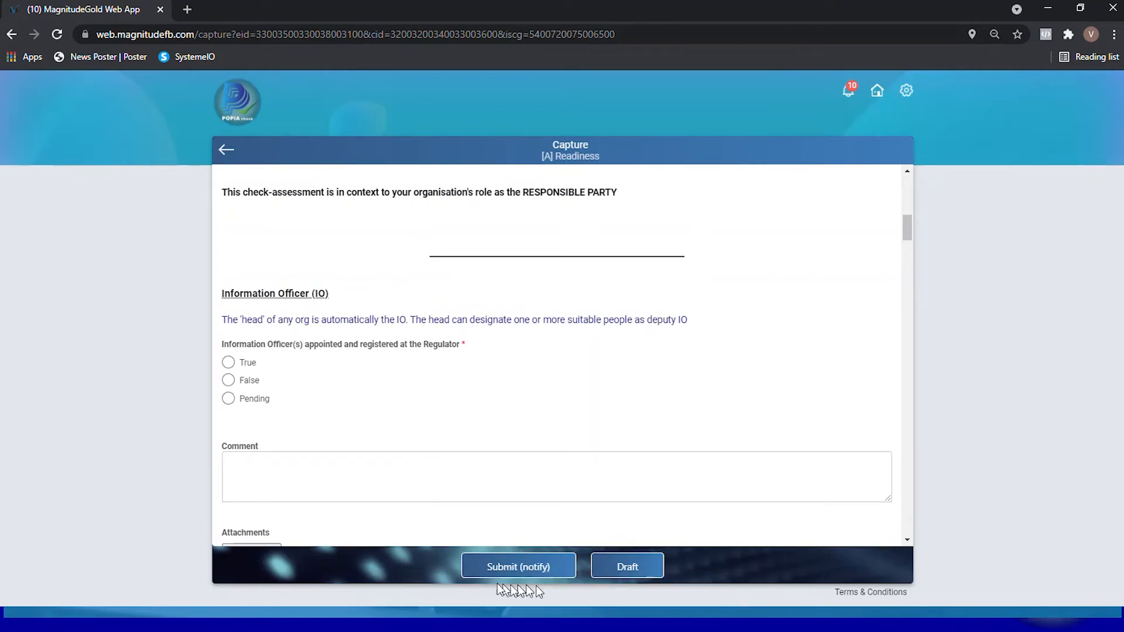
scroll(475, 340, down, 1)
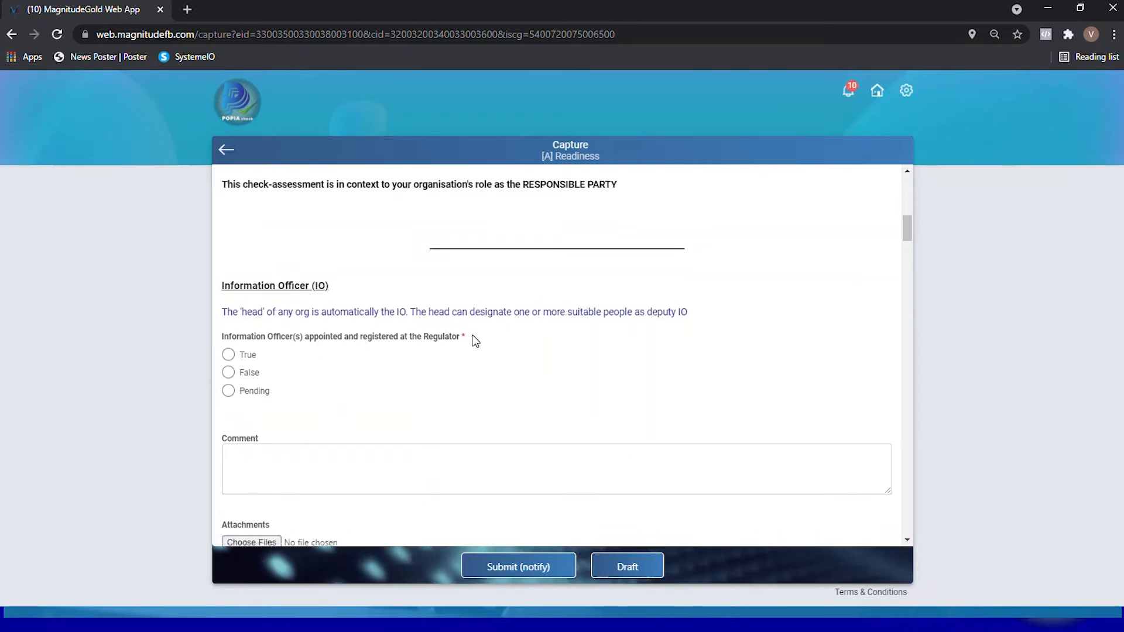
scroll(474, 340, down, 6)
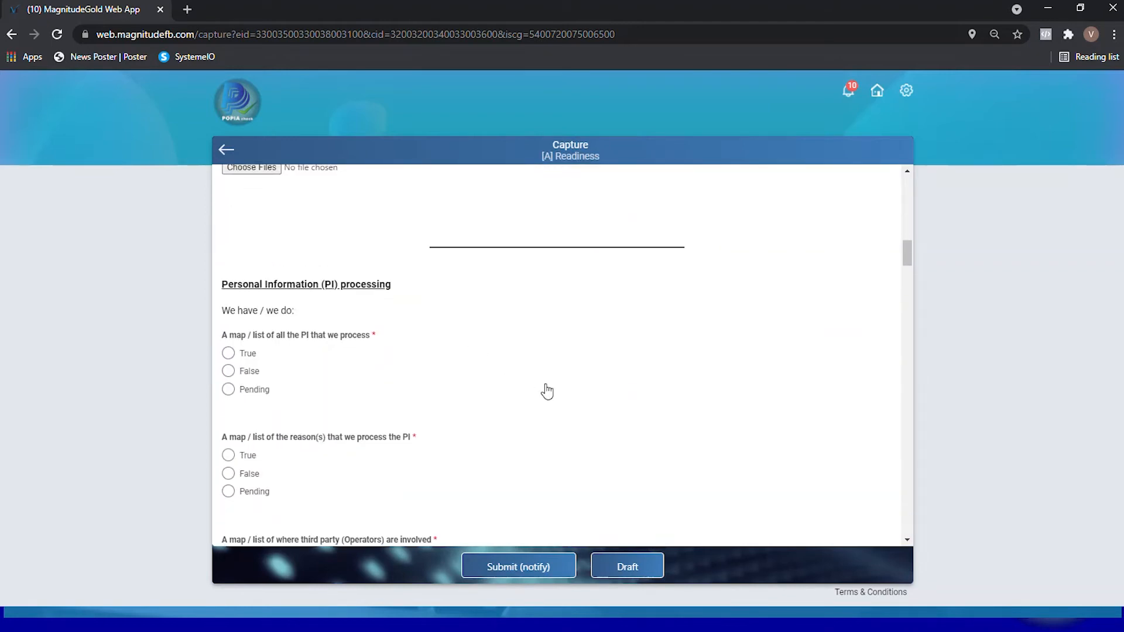
scroll(547, 391, down, 2)
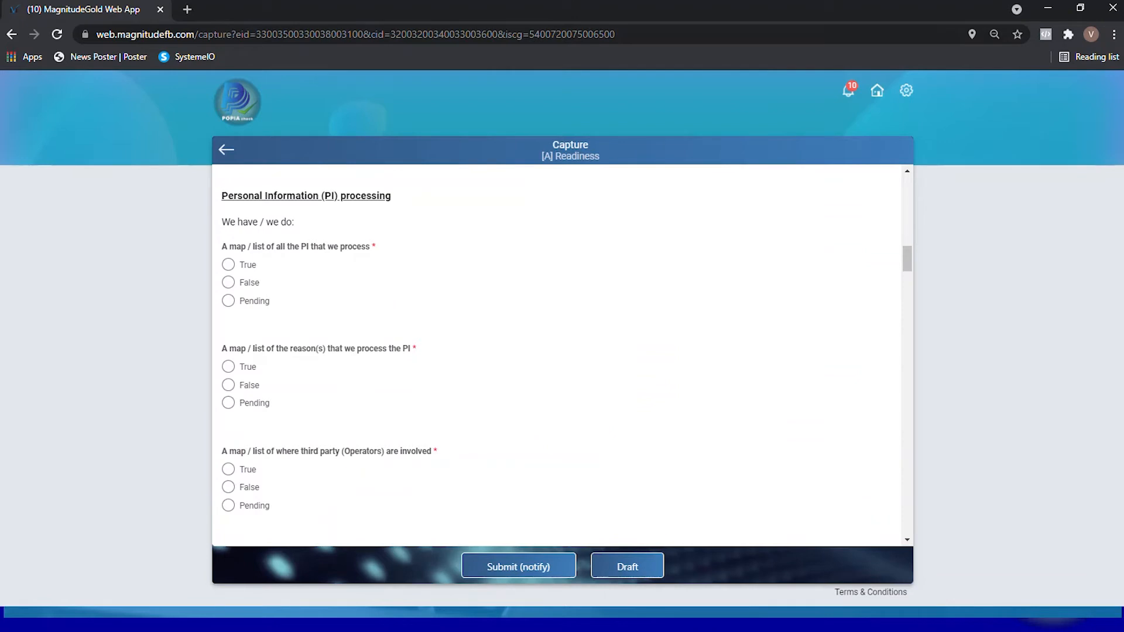
scroll(738, 357, down, 2)
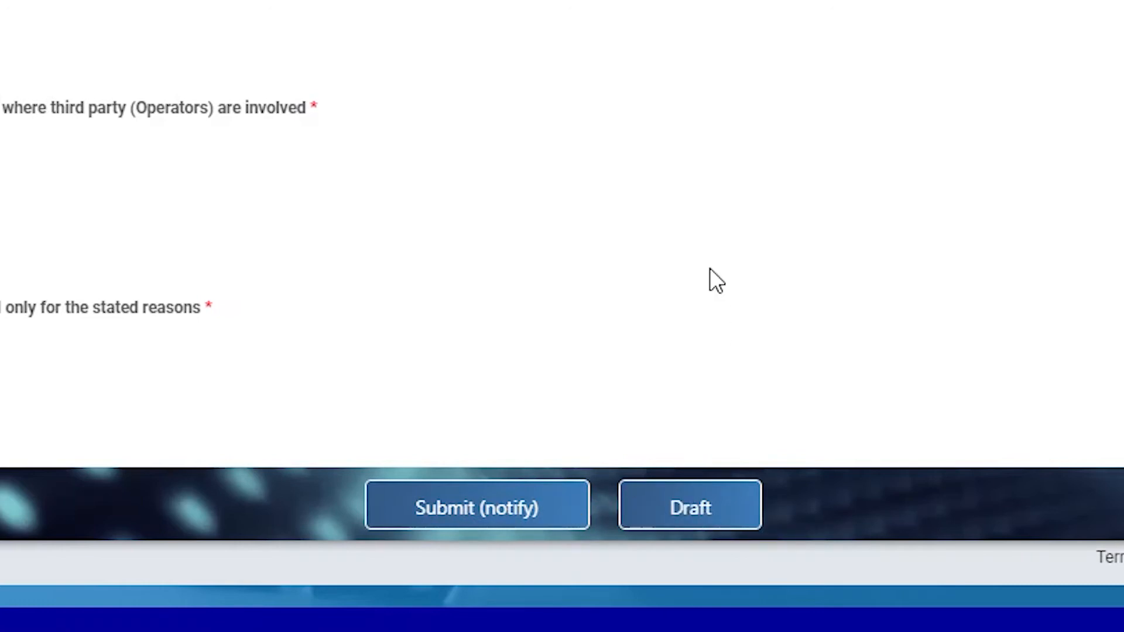
- Save the form as a draft and open the Readiness |GMP draft for editing to review its answers
click(681, 507)
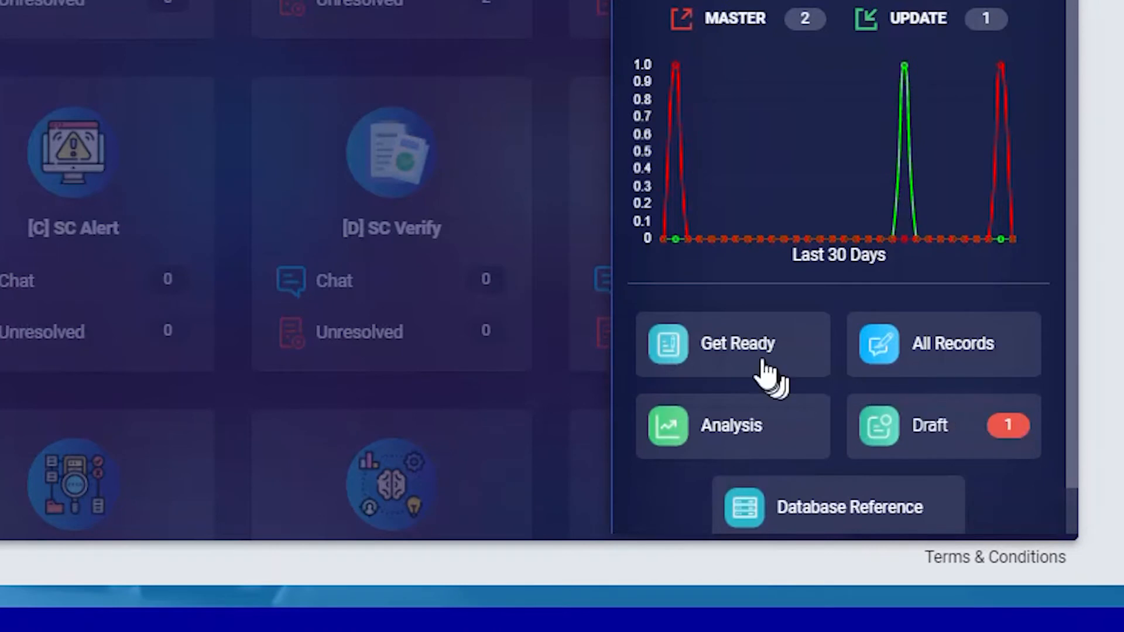
click(948, 436)
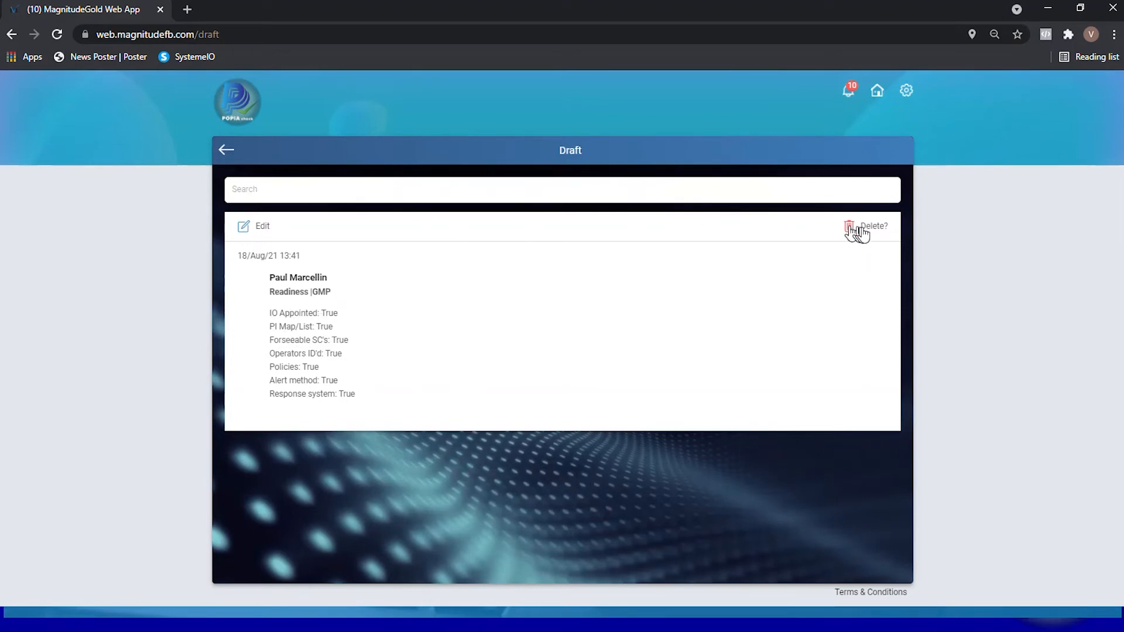
click(245, 229)
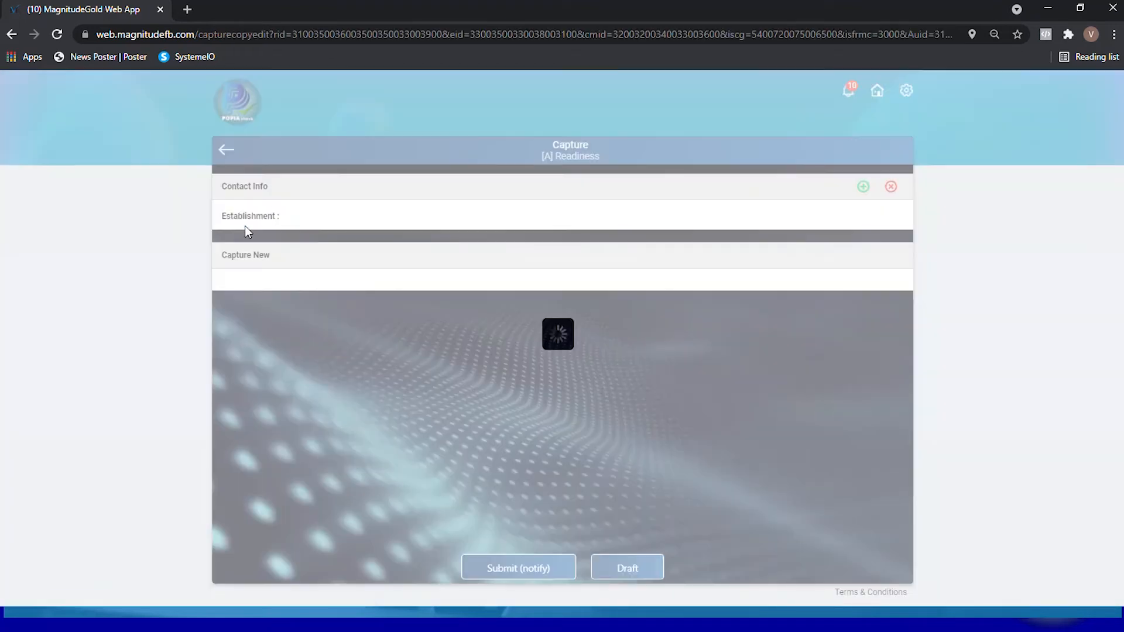
scroll(550, 392, down, 7)
scroll(551, 392, down, 6)
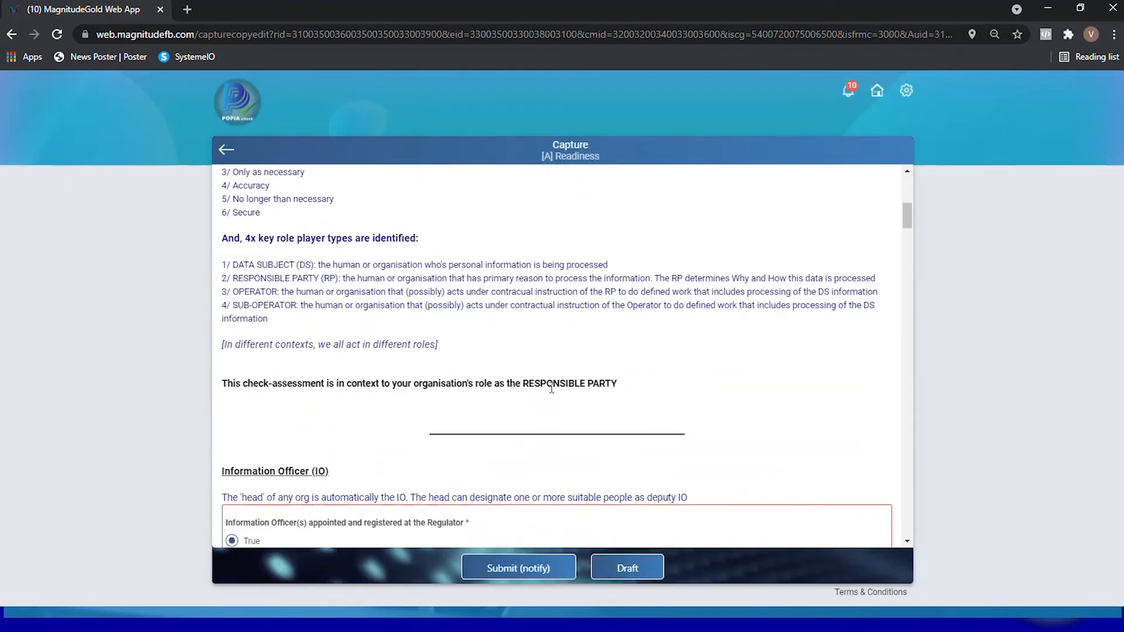
scroll(552, 388, down, 15)
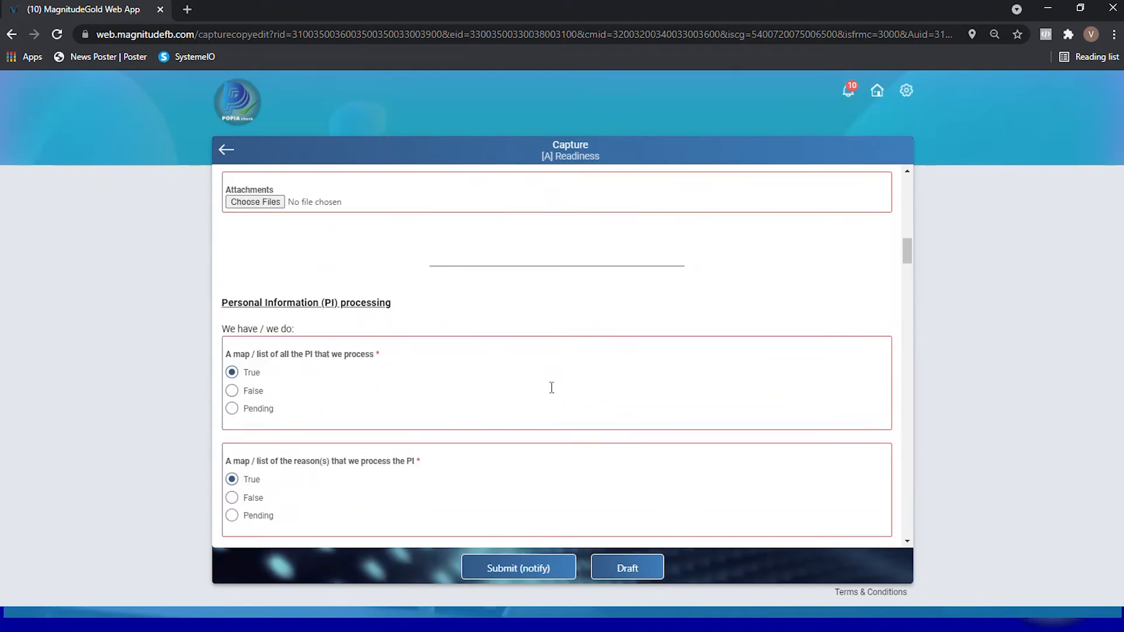
scroll(545, 404, down, 15)
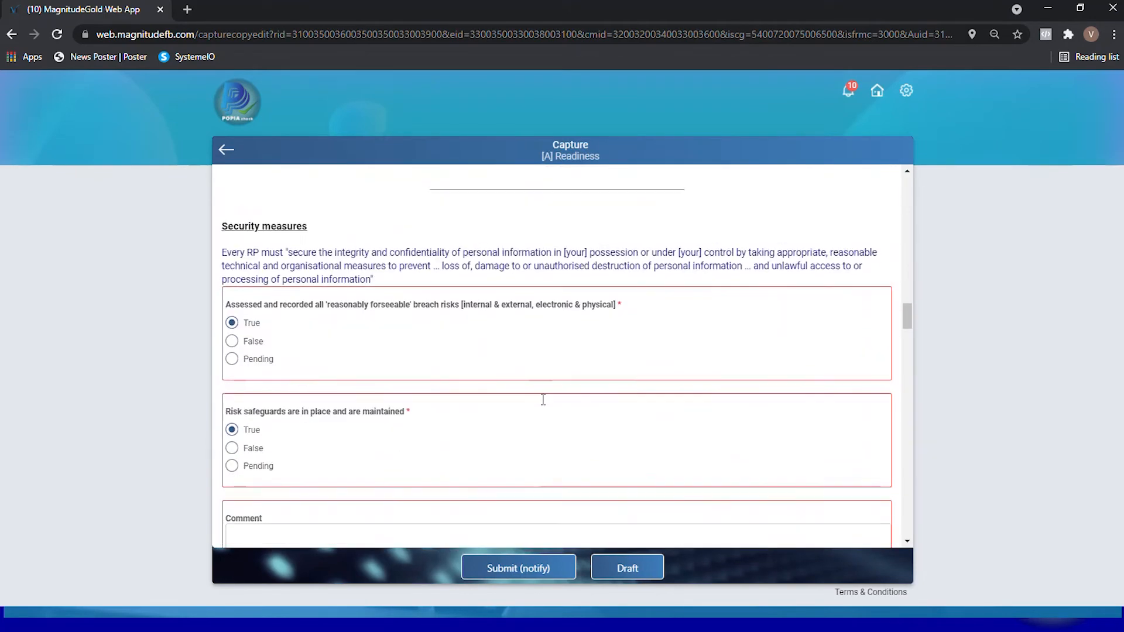
- Set the Incident management answers for easy SC reporting methods and SC response system to Pending and enter the comment "Test"
scroll(533, 416, down, 8)
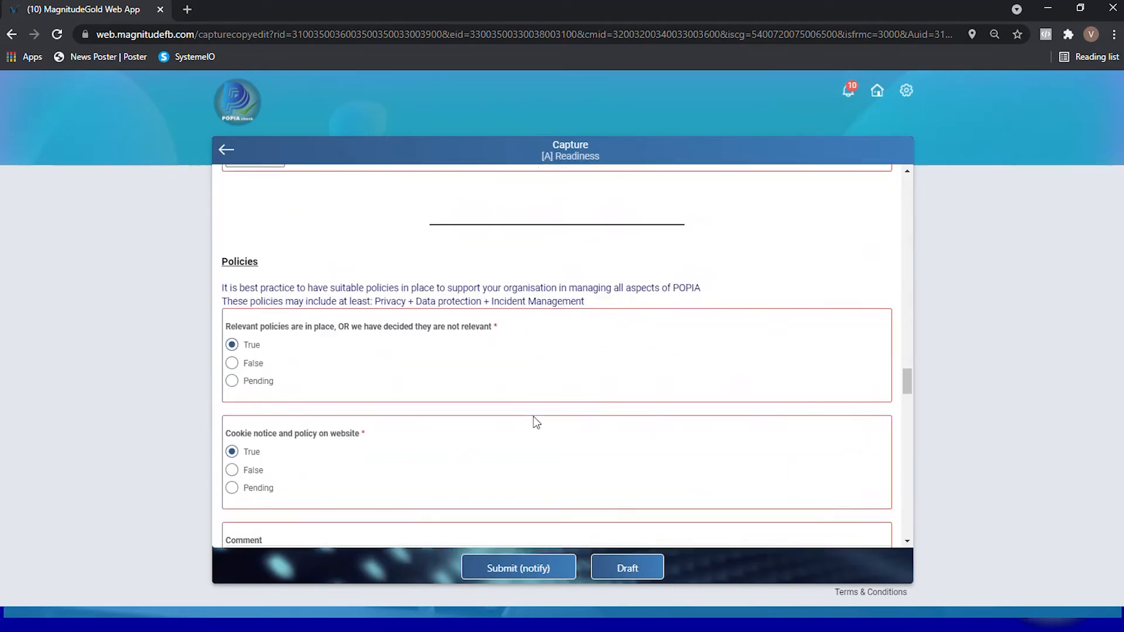
scroll(533, 417, up, 2)
scroll(534, 422, up, 2)
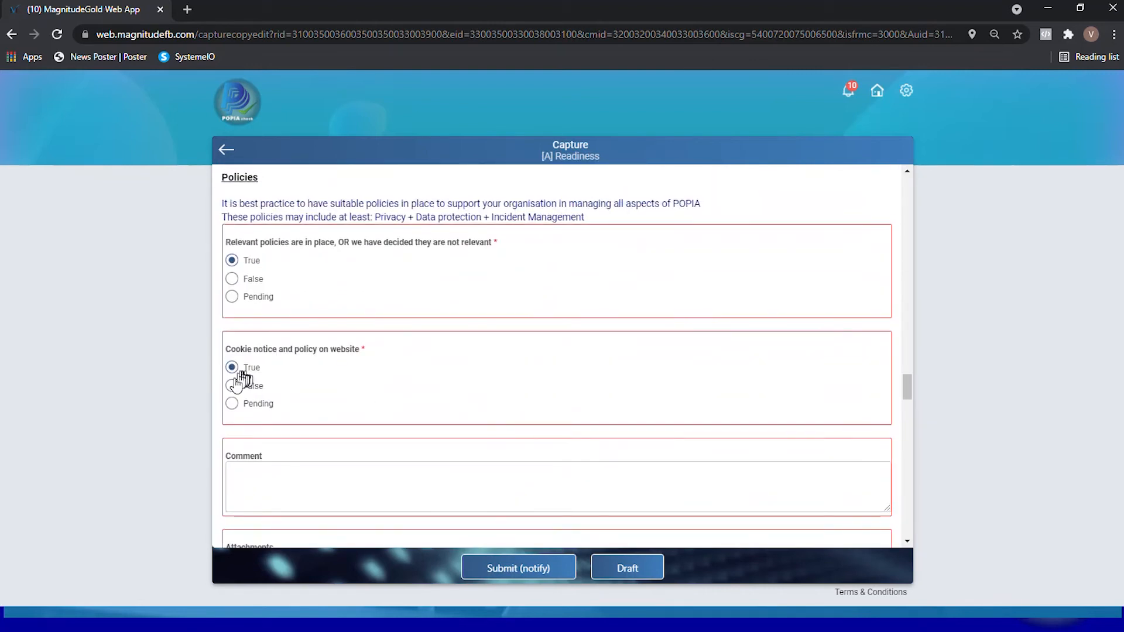
scroll(316, 387, down, 3)
scroll(316, 387, down, 3)
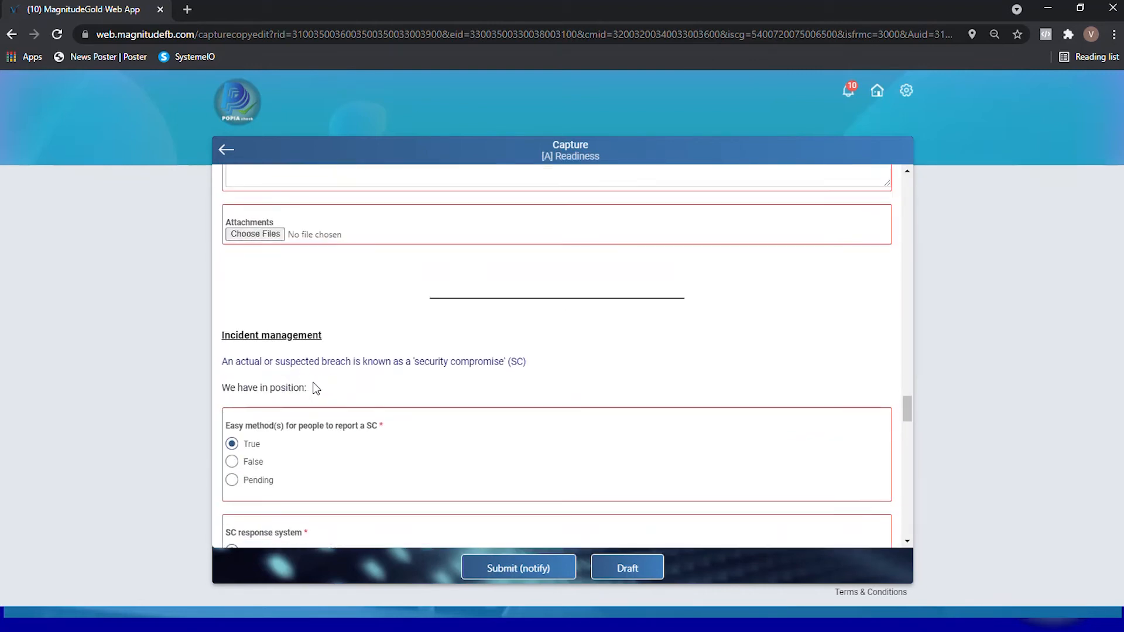
scroll(314, 385, down, 8)
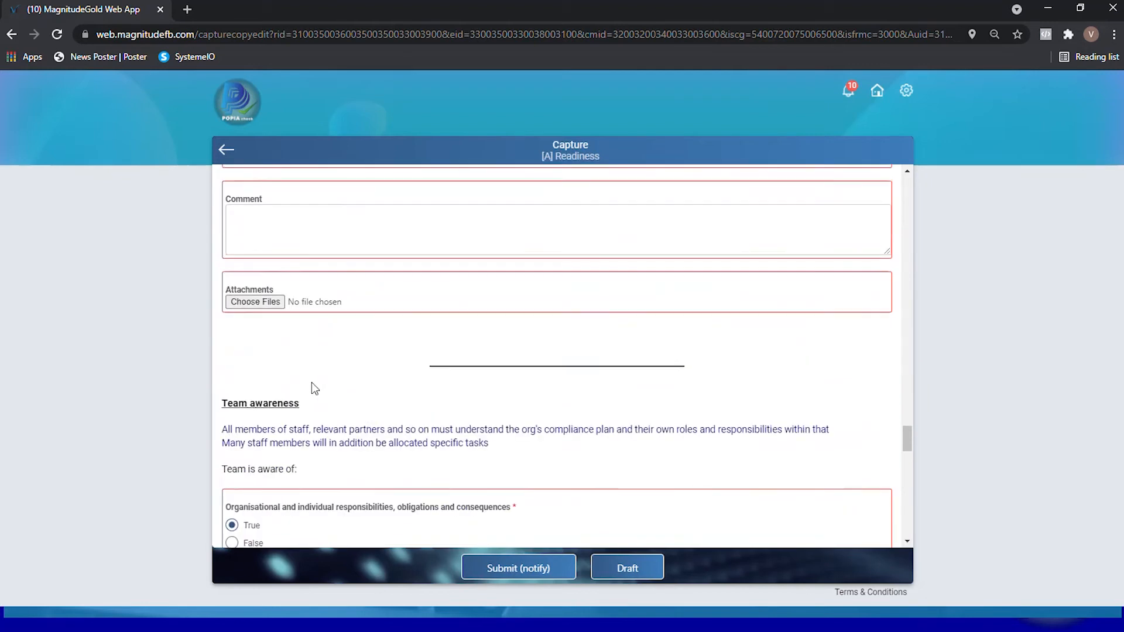
scroll(296, 396, up, 4)
click(232, 352)
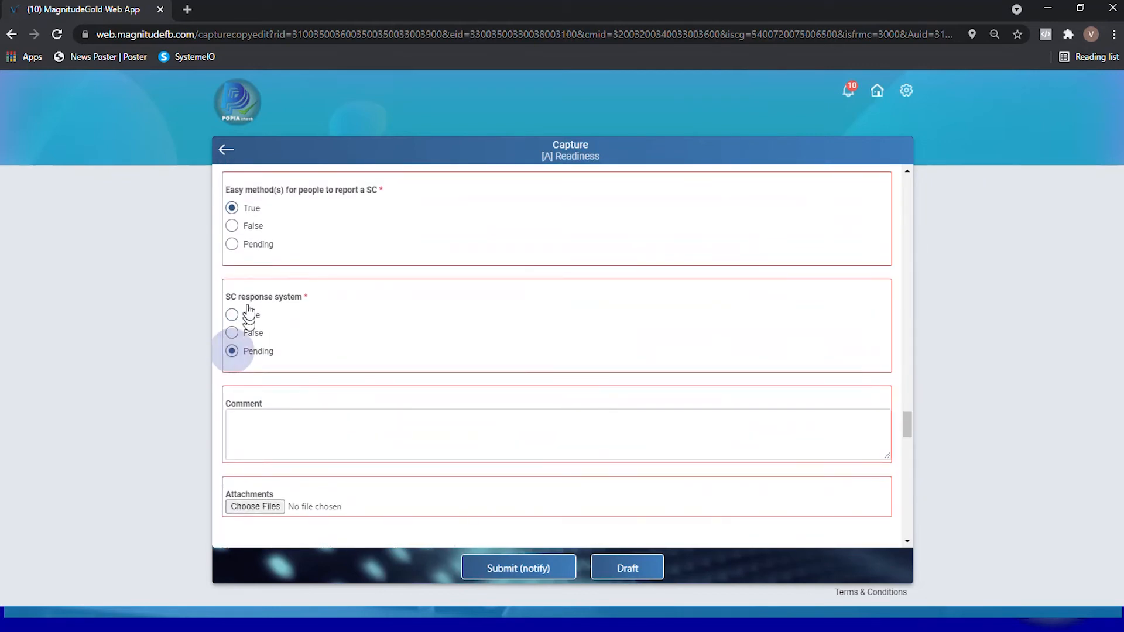
click(231, 247)
click(271, 422)
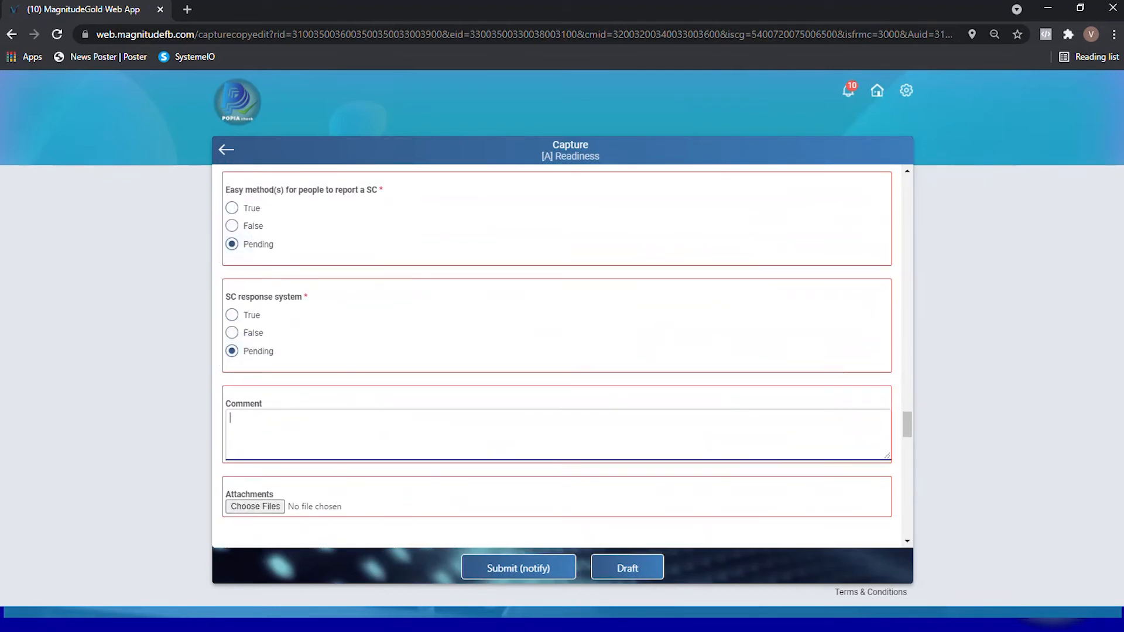
text(Test)
- Check the remaining answers through Direct marketing and submit the edited readiness draft with notification
scroll(491, 451, down, 13)
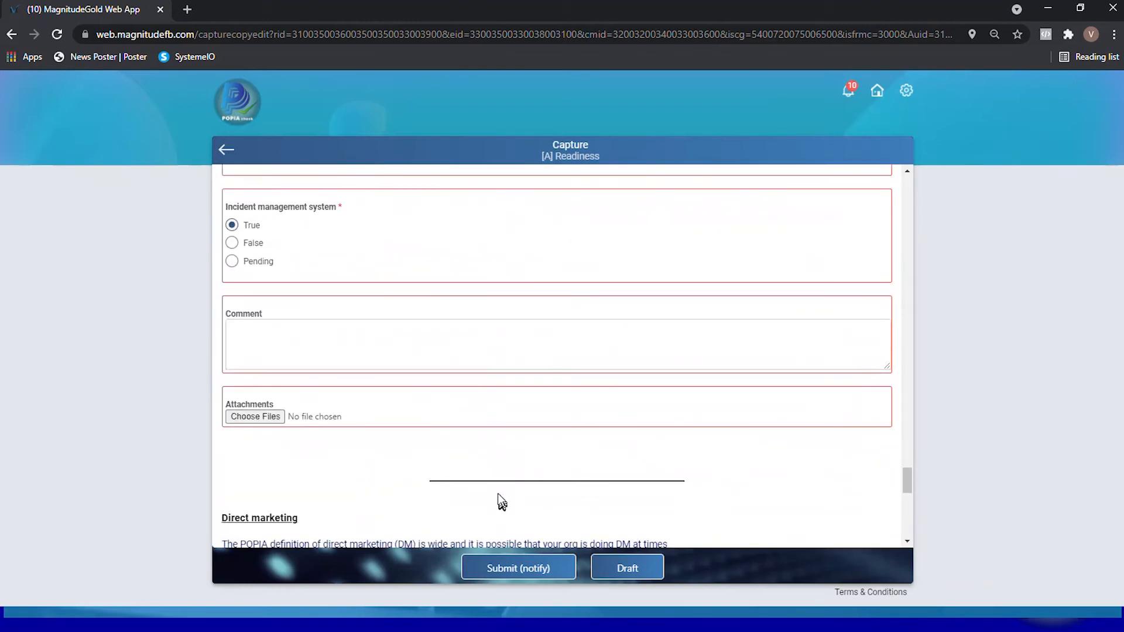
scroll(497, 494, down, 5)
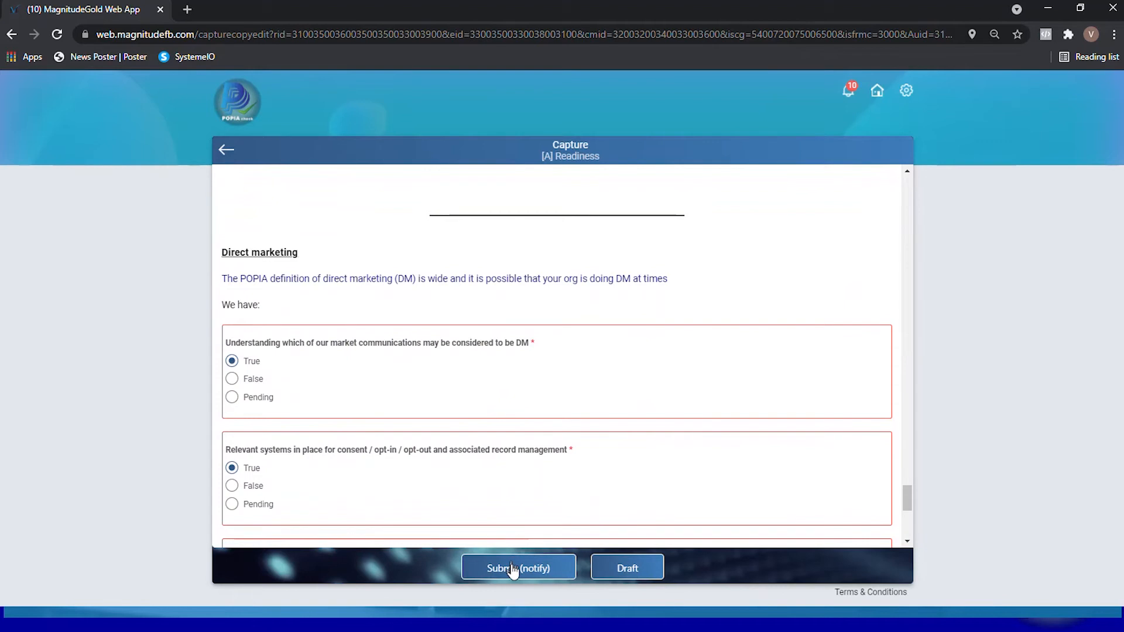
click(513, 569)
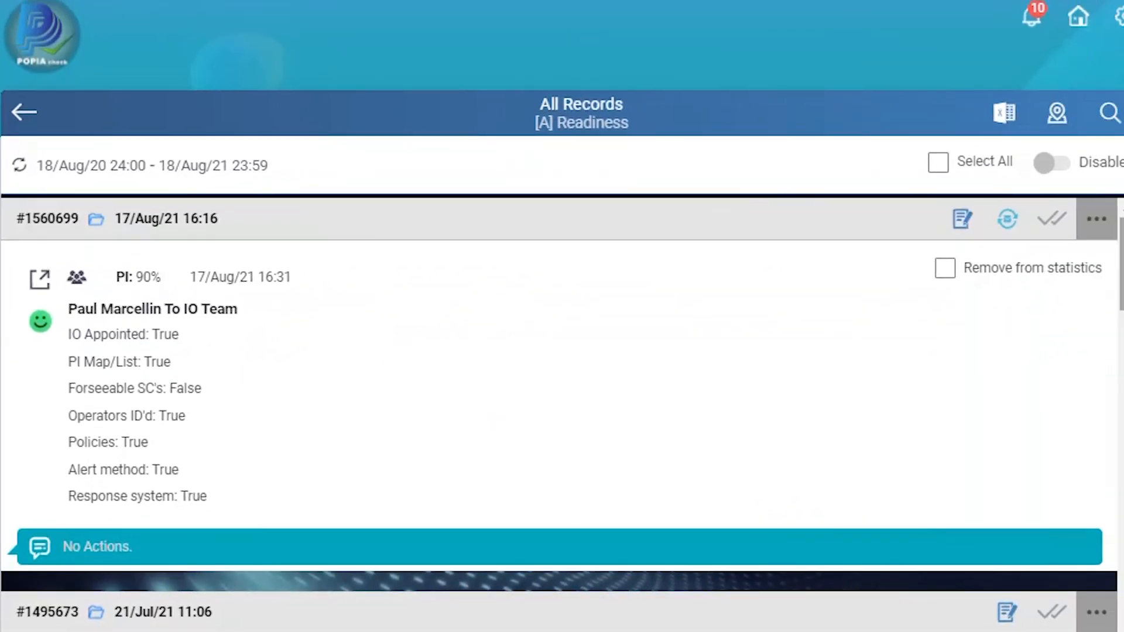
- Look through the additional options offered for the 17/Aug/21 16:16 record in the Readiness records list
click(1104, 231)
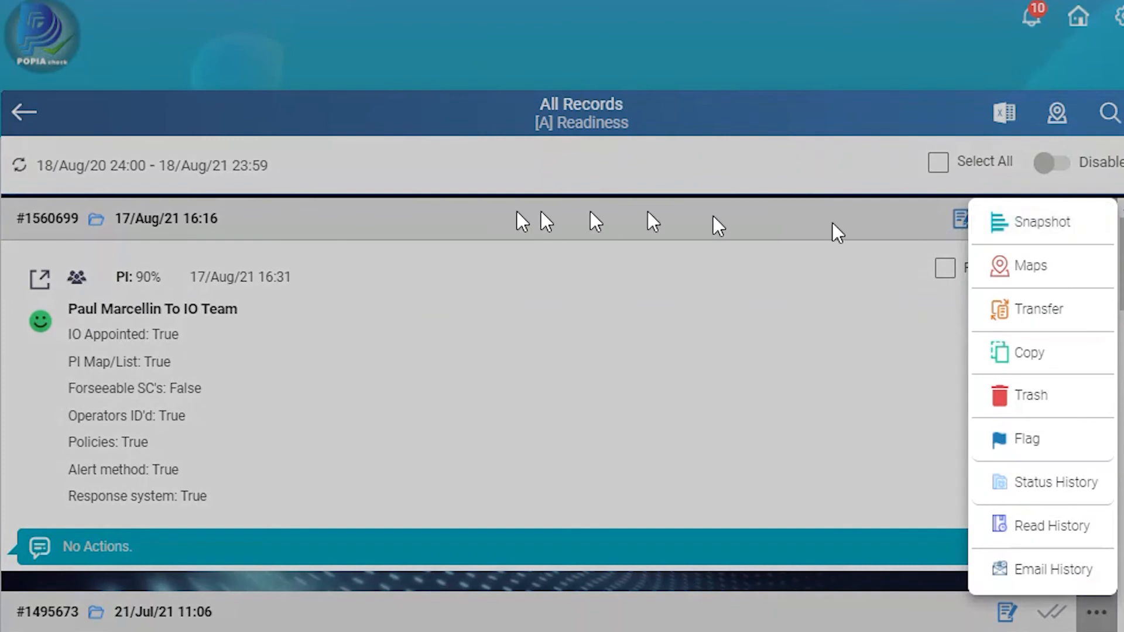
click(545, 233)
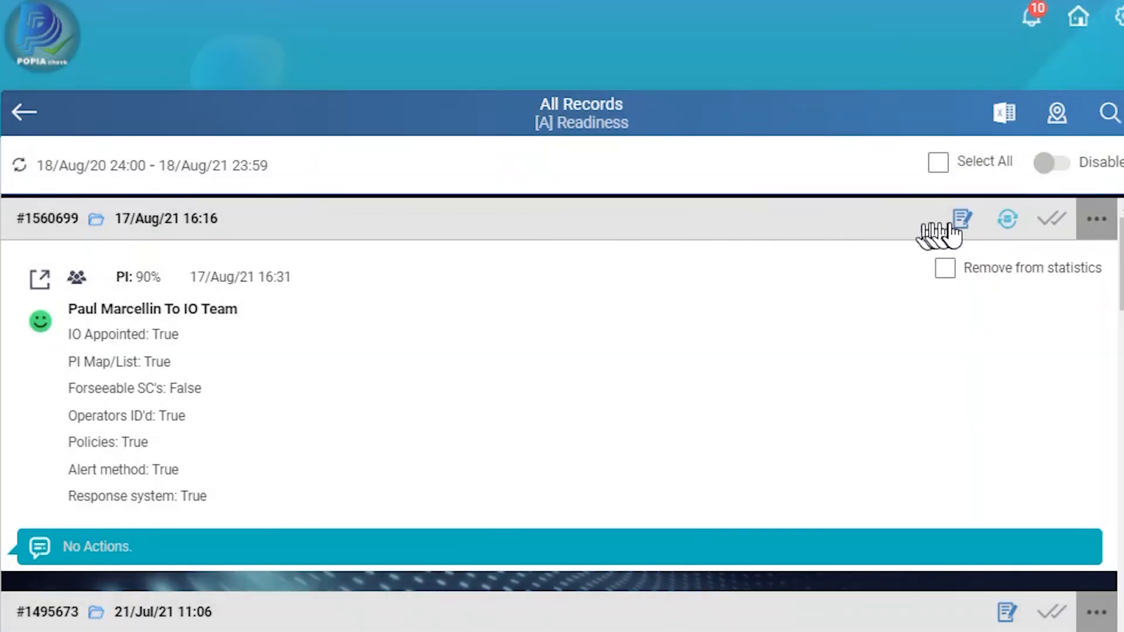
click(1090, 229)
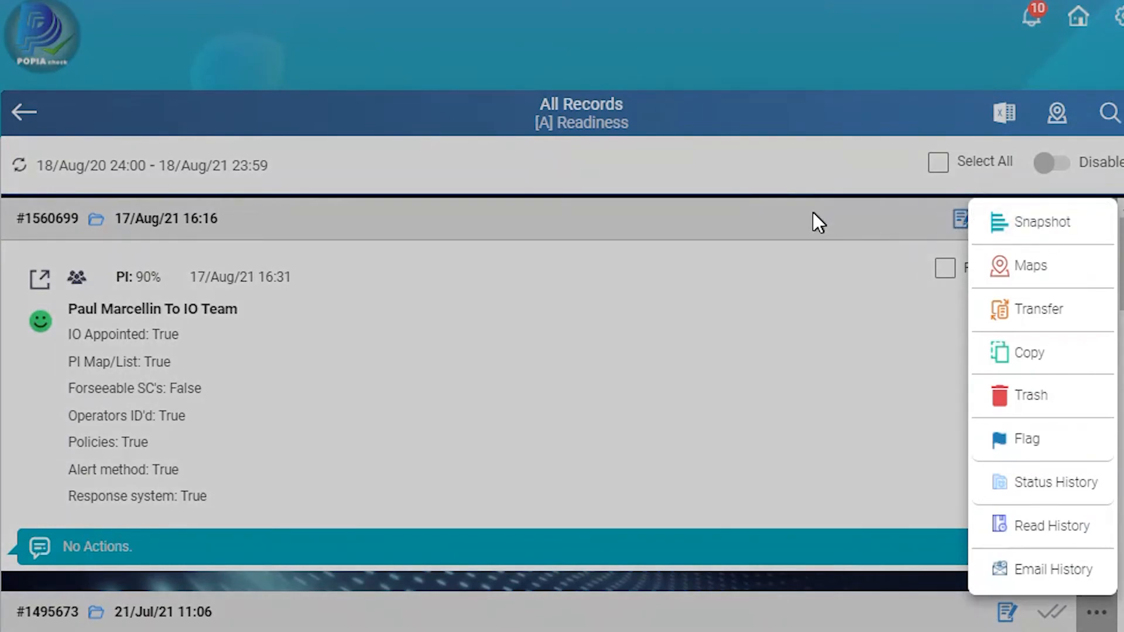
click(779, 231)
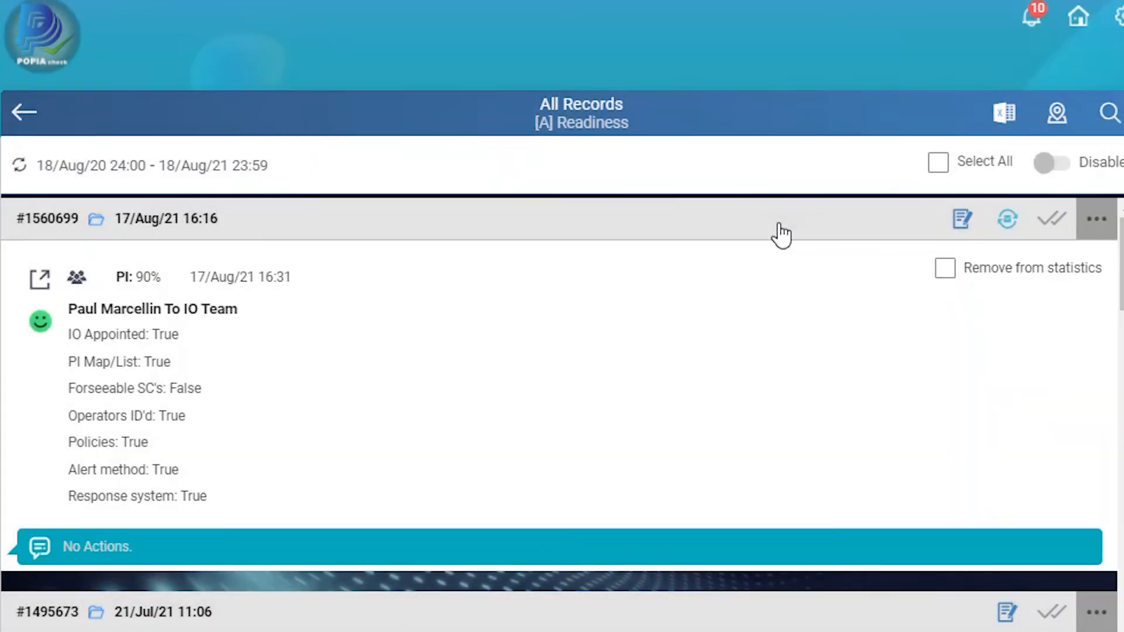
- Open the 17/Aug/21 16:16 readiness record and read its answers, comments and attachments from Information Officer to the final notes
click(602, 378)
scroll(599, 393, down, 8)
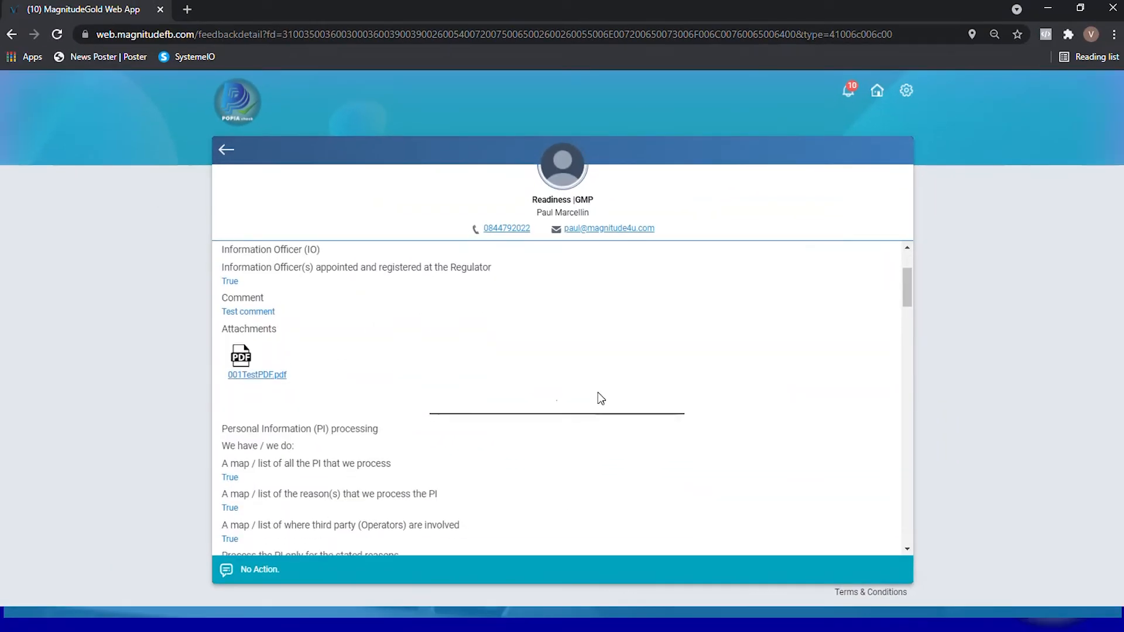
scroll(599, 392, down, 9)
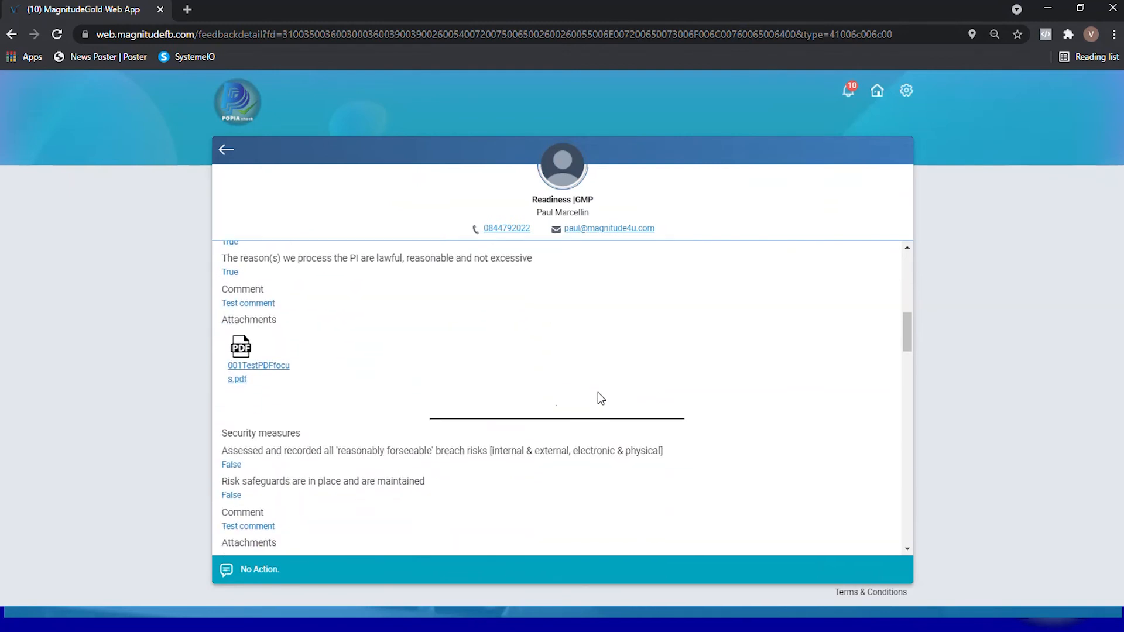
scroll(599, 392, down, 9)
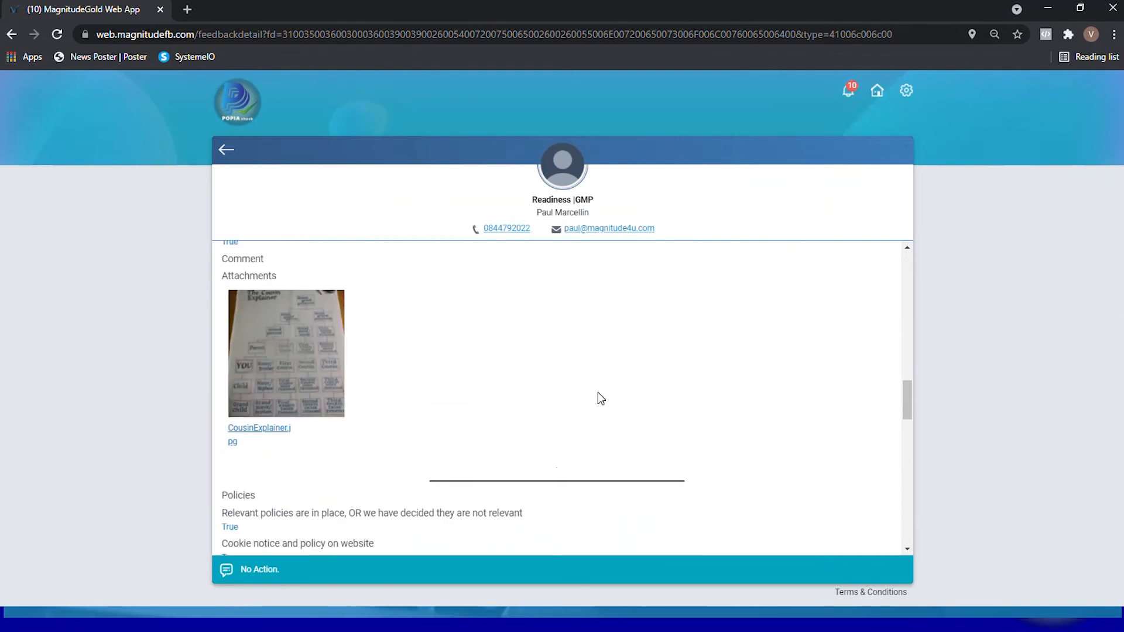
scroll(598, 397, down, 3)
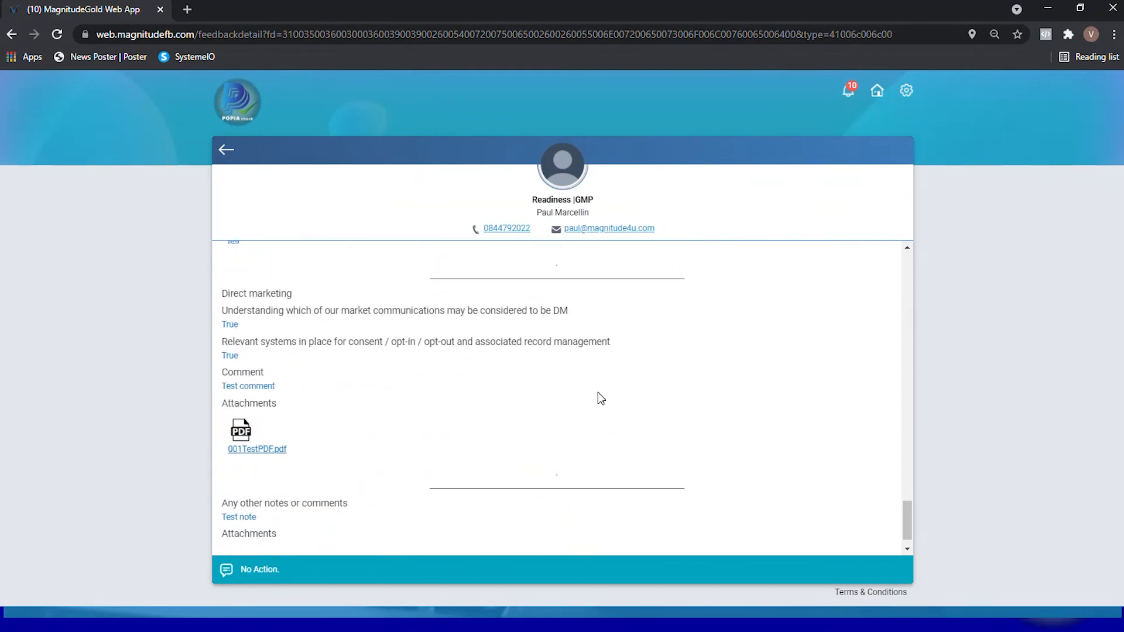
scroll(722, 339, up, 20)
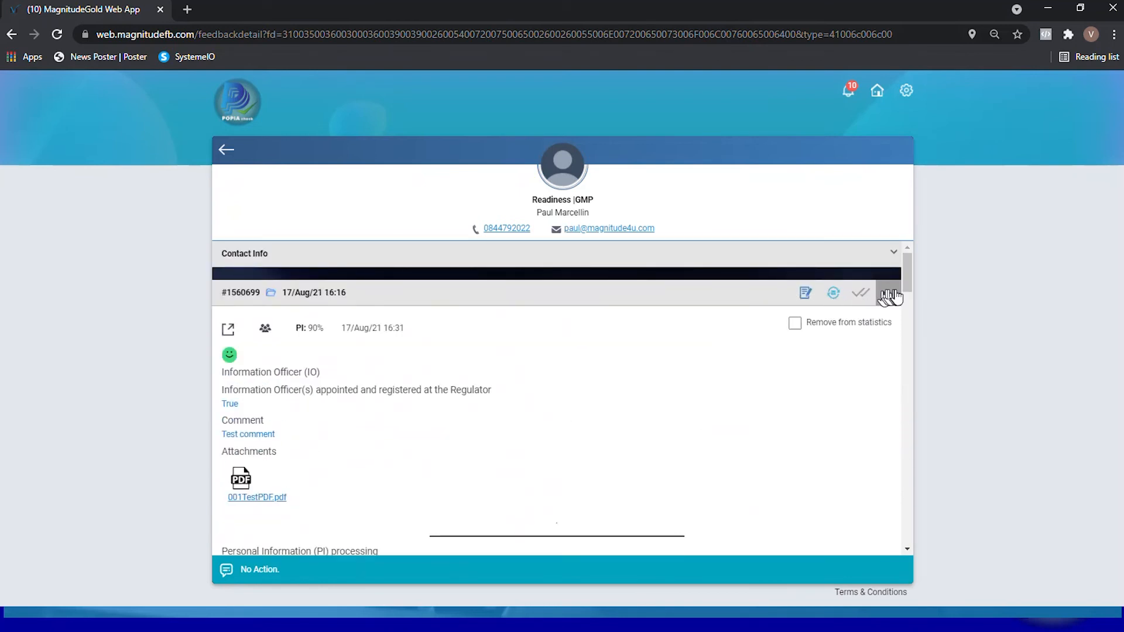
- Examine the opened record's additional options and its contact information
click(889, 294)
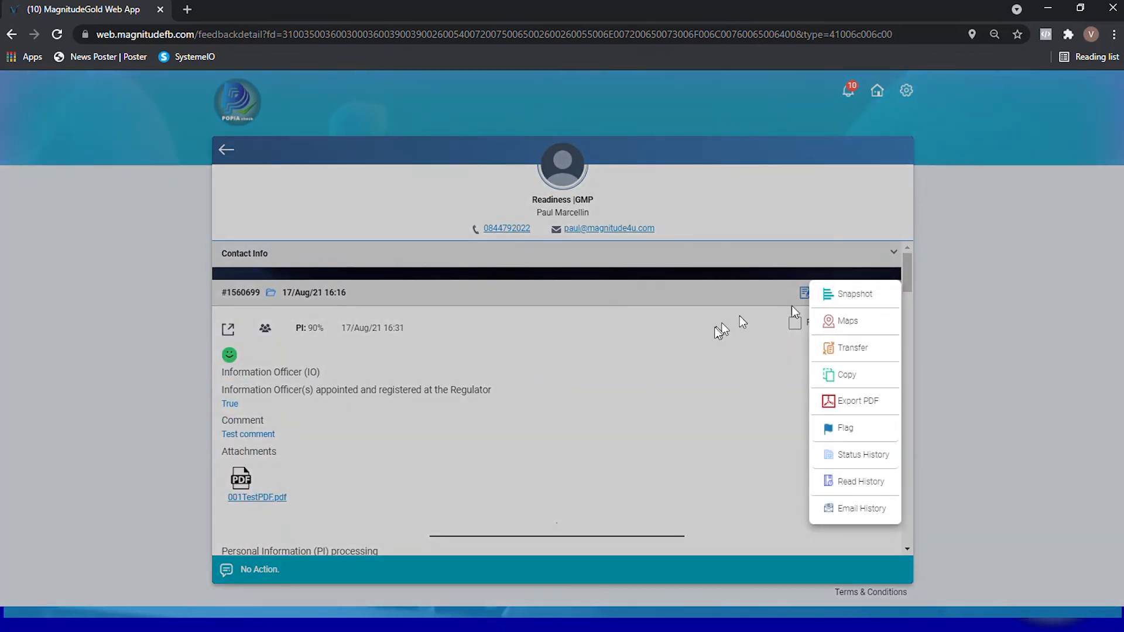
click(713, 325)
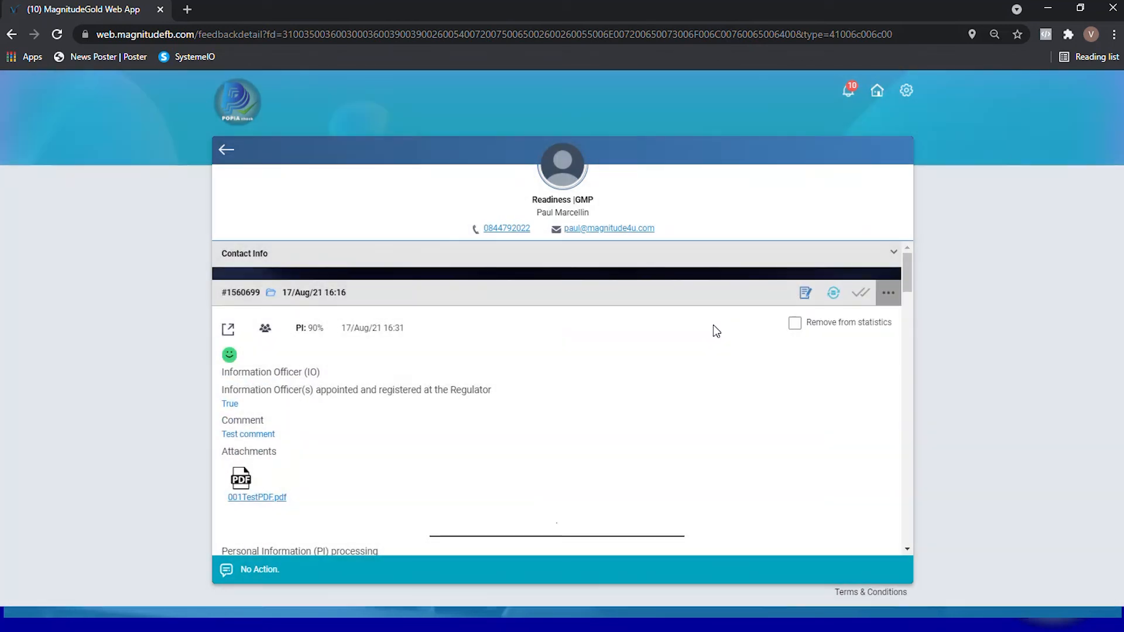
click(252, 258)
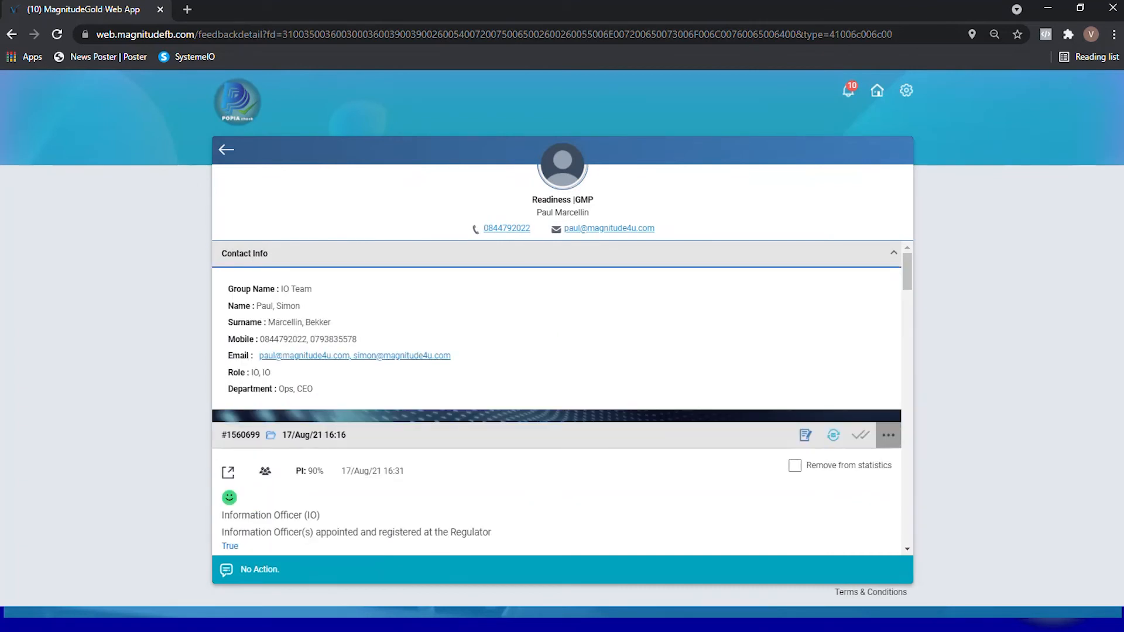
click(255, 262)
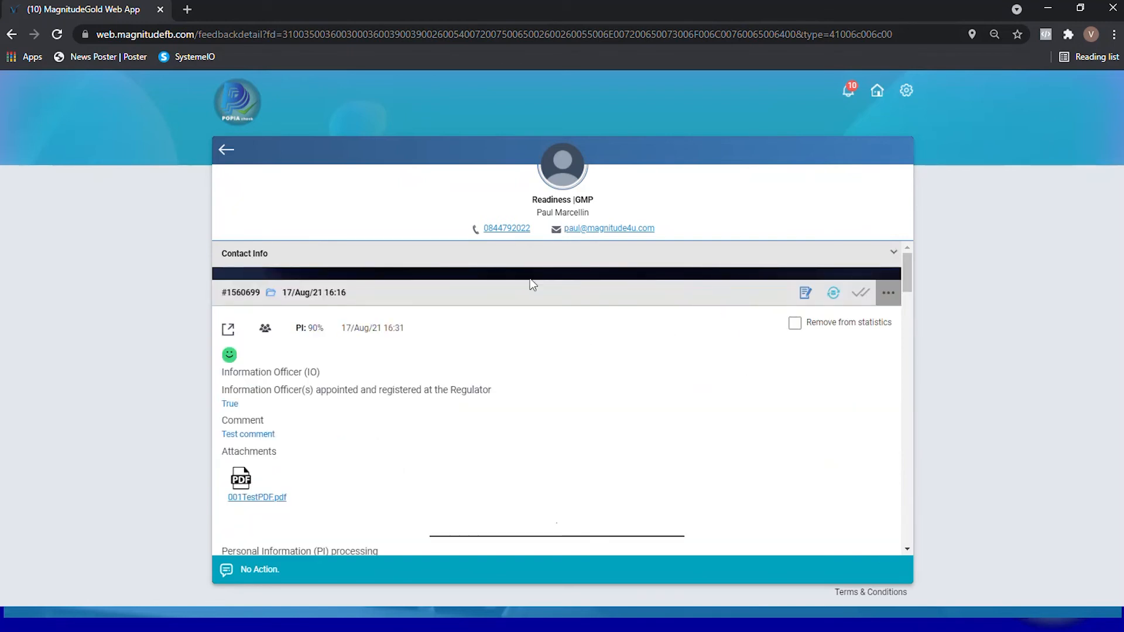
scroll(596, 399, down, 2)
scroll(596, 400, up, 2)
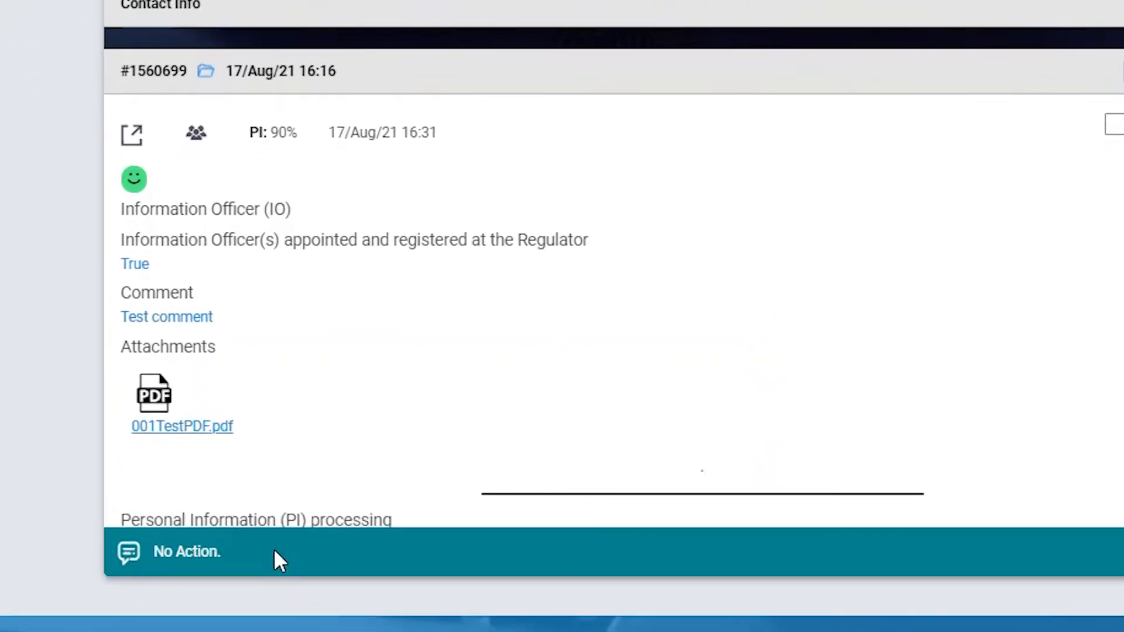
- Open the record's action chat and write a note mentioning a team member with the text "Testing"
click(275, 551)
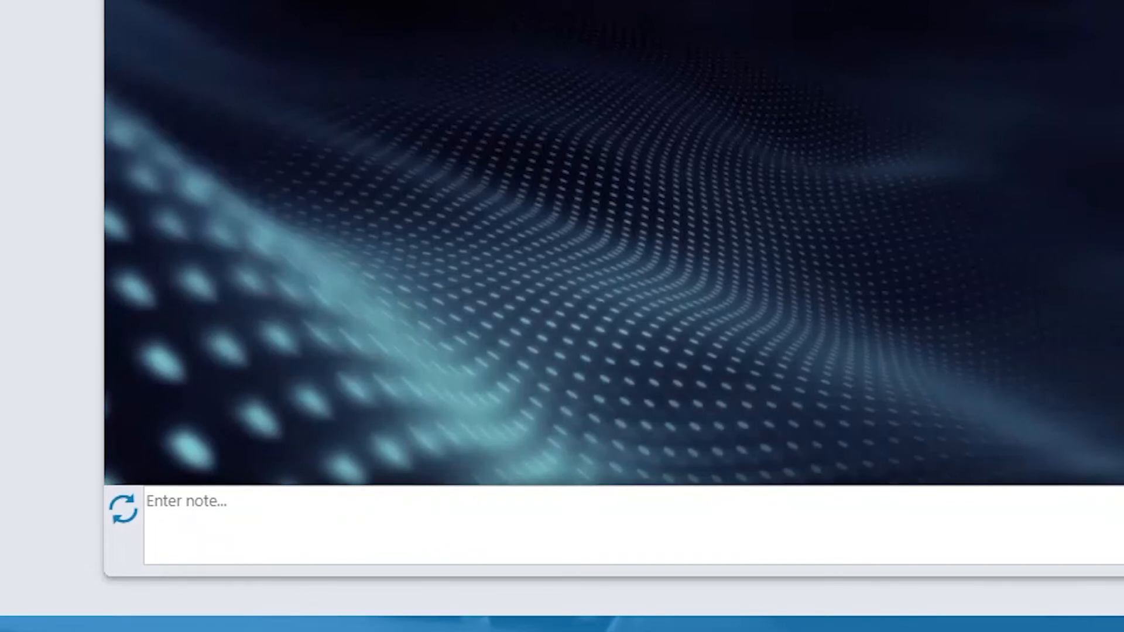
text(@)
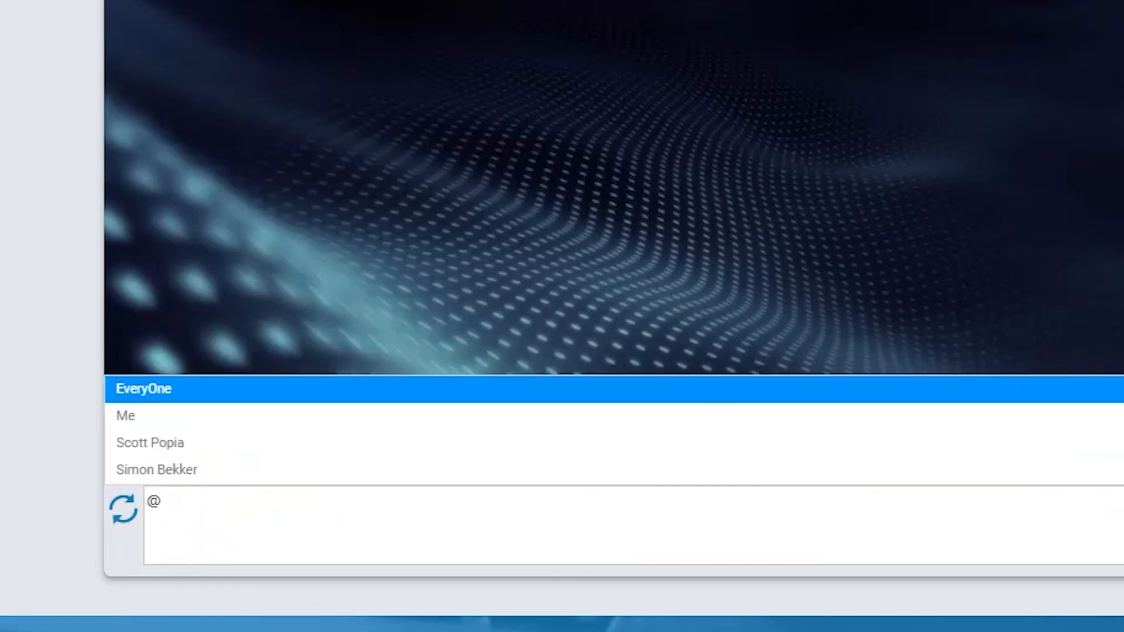
click(157, 472)
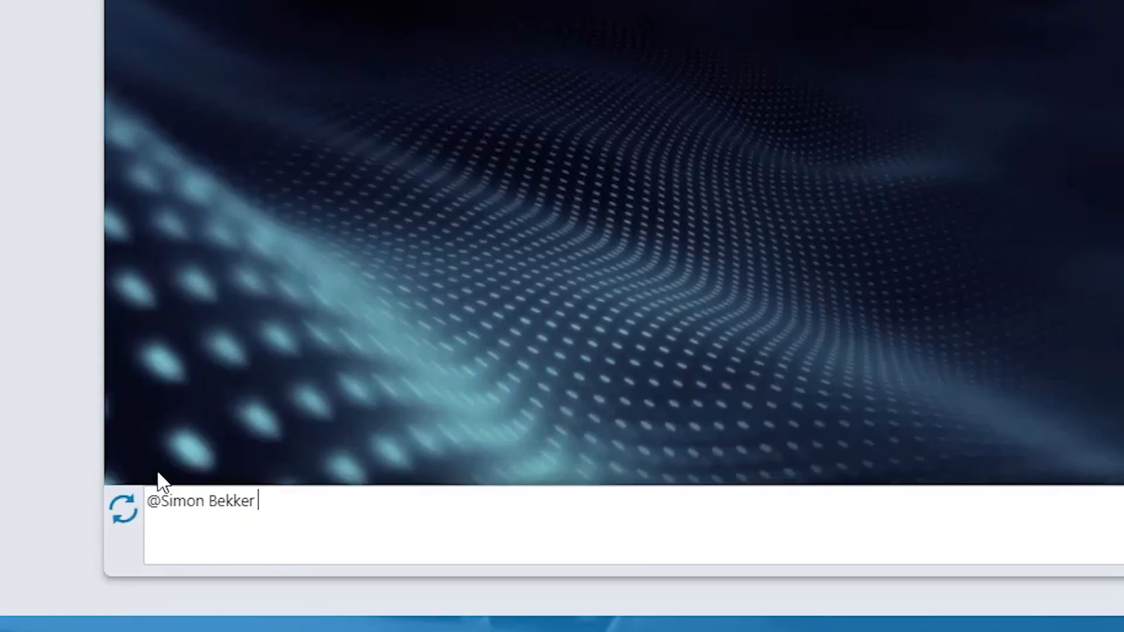
text(Testing)
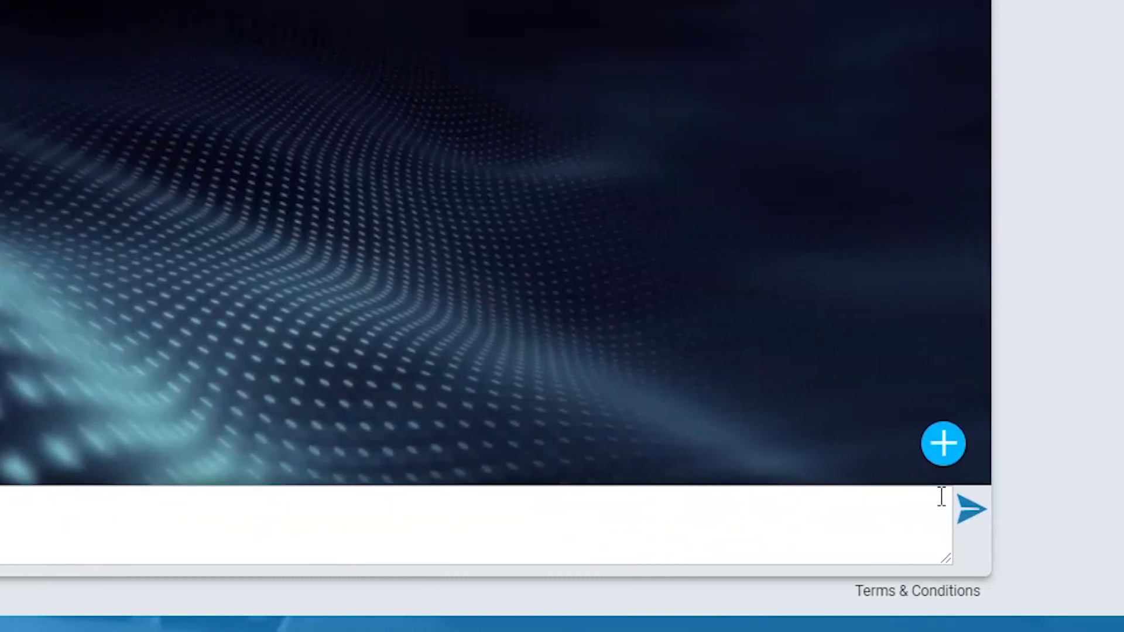
- Look at the chat's extra note options and return to the record without sending the note
click(953, 448)
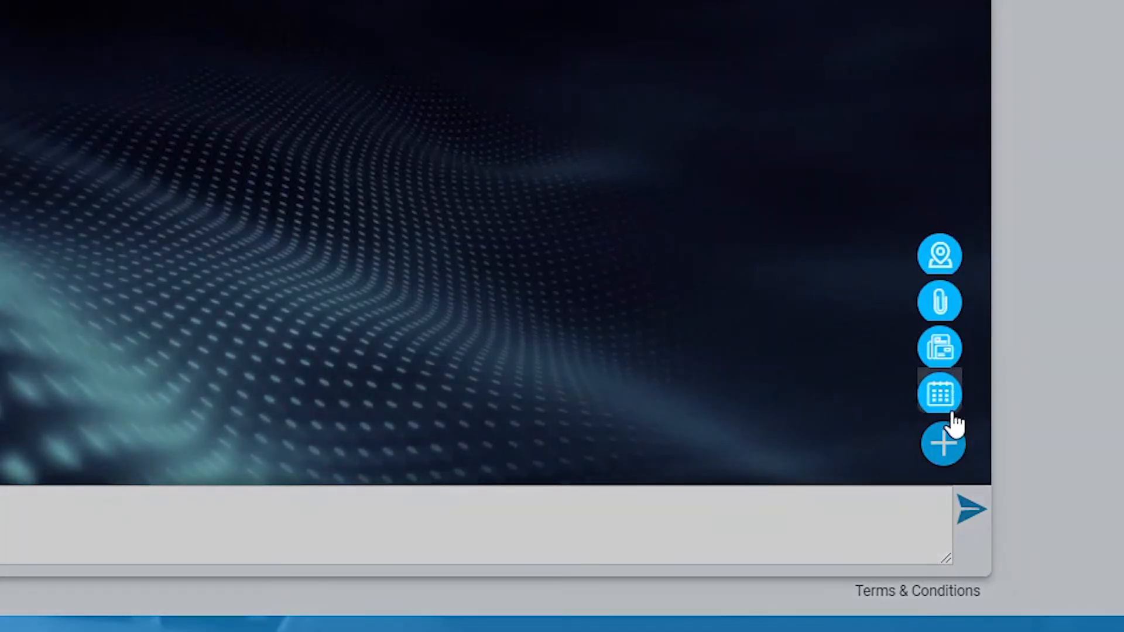
click(725, 542)
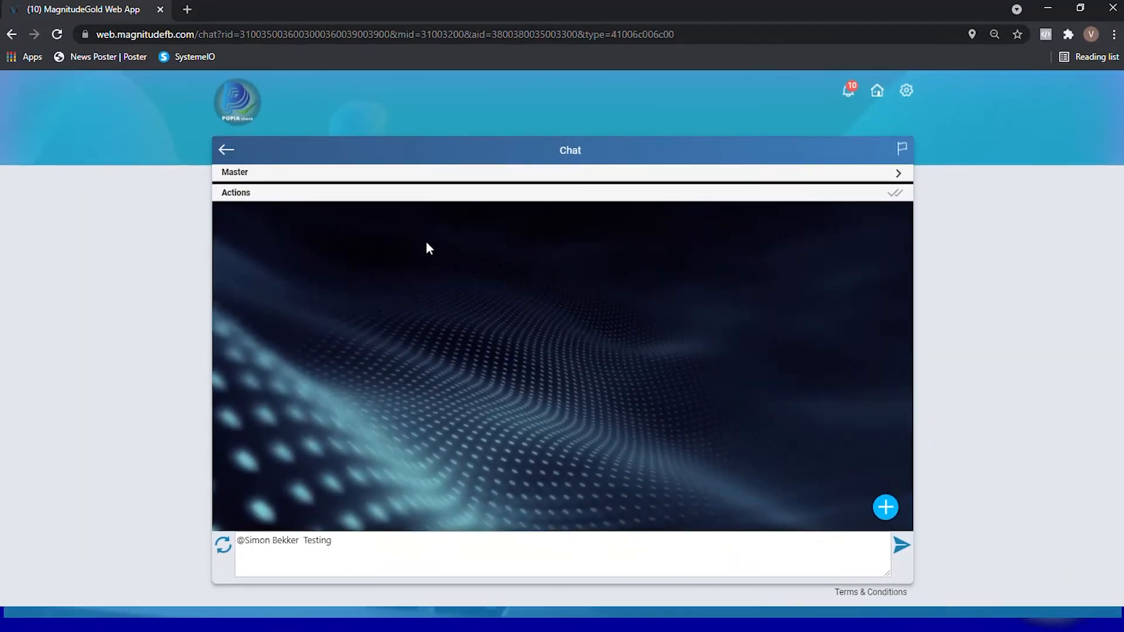
click(227, 150)
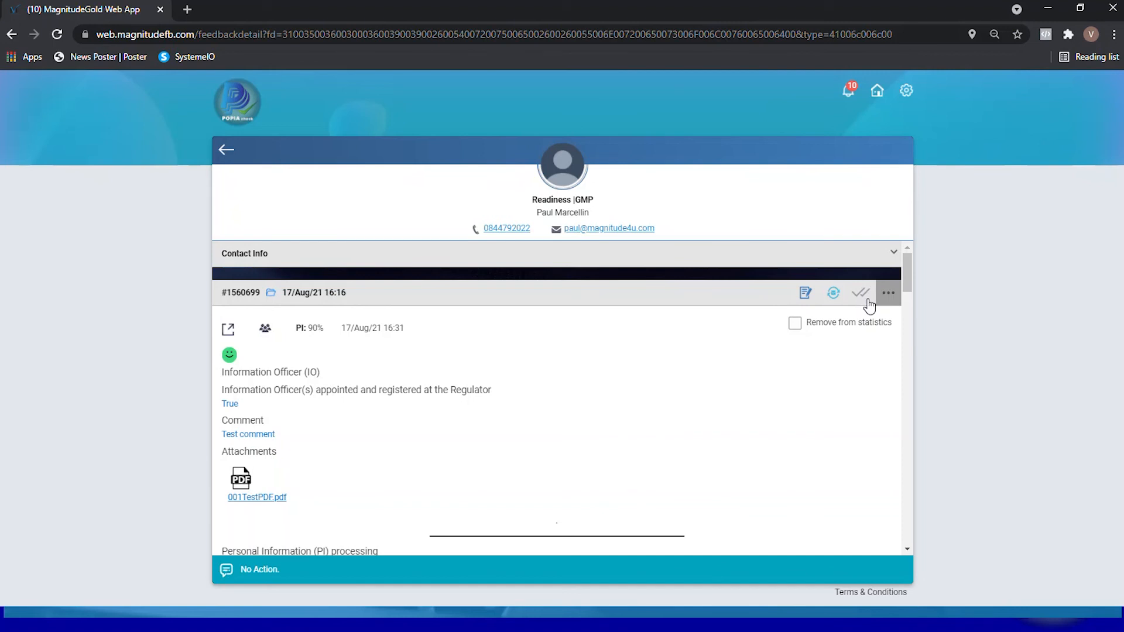
- Review the record's additional options once more and return to the Activity home page
click(889, 294)
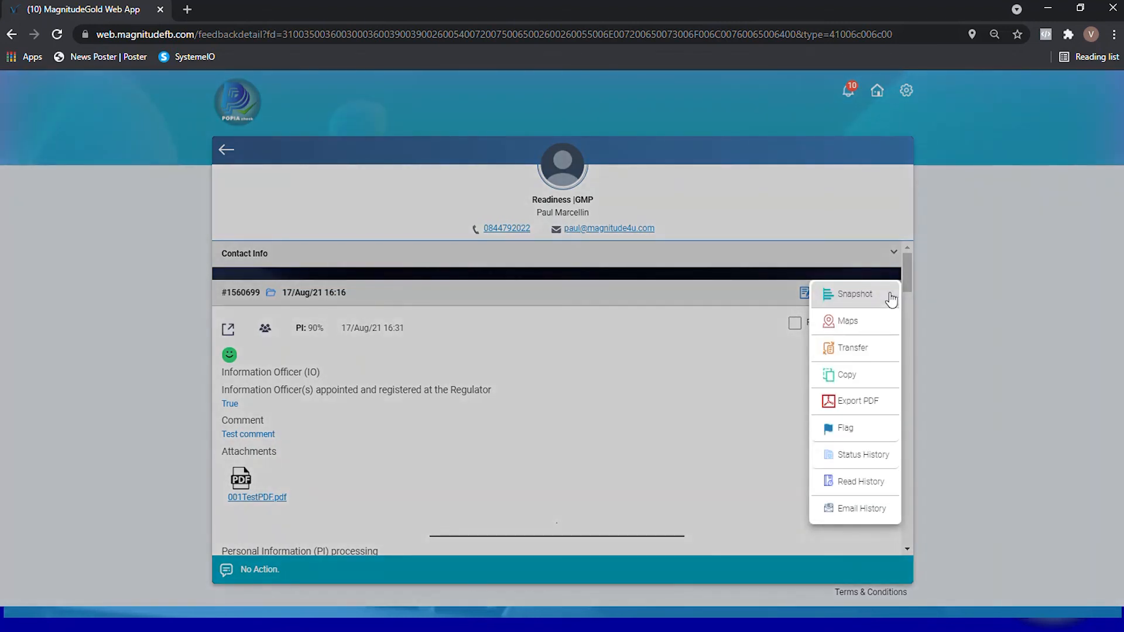
click(719, 302)
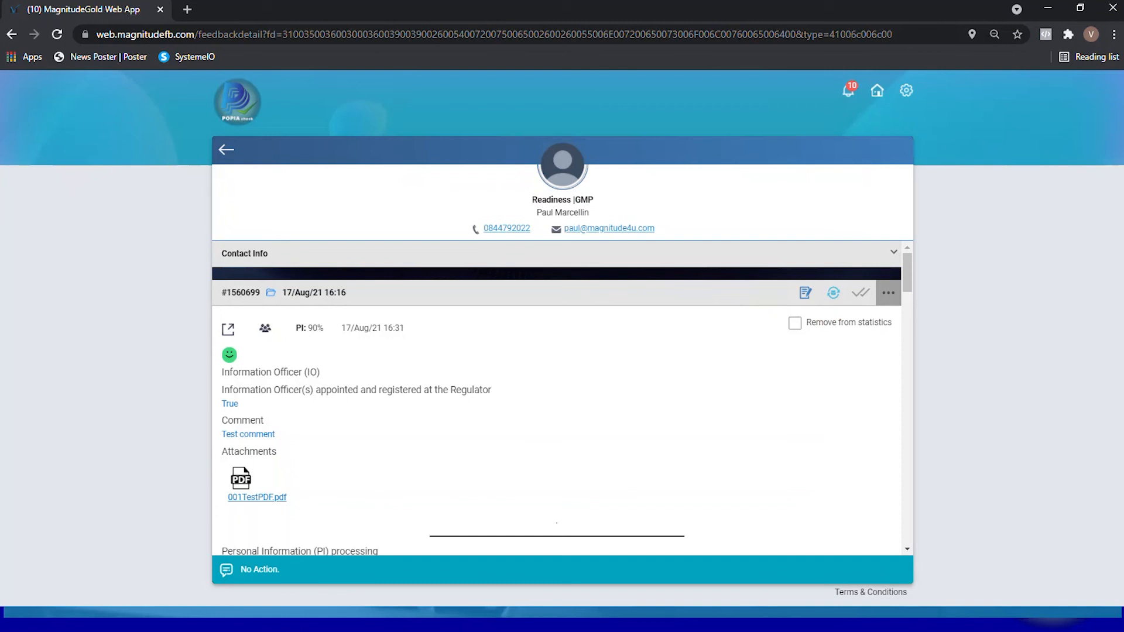
key(F10)
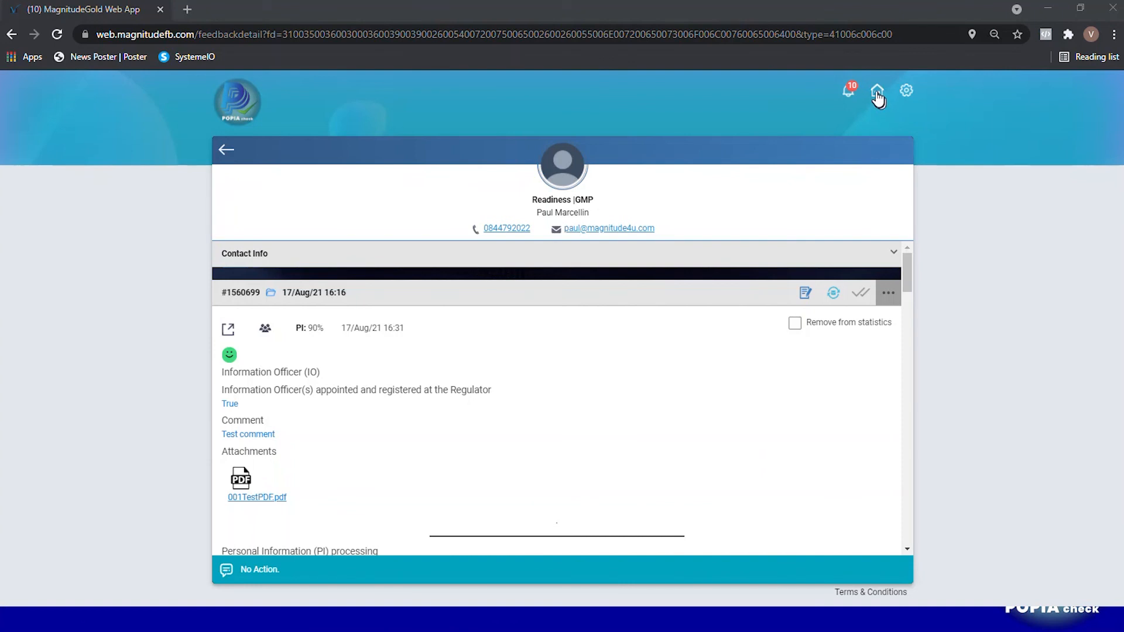
click(877, 91)
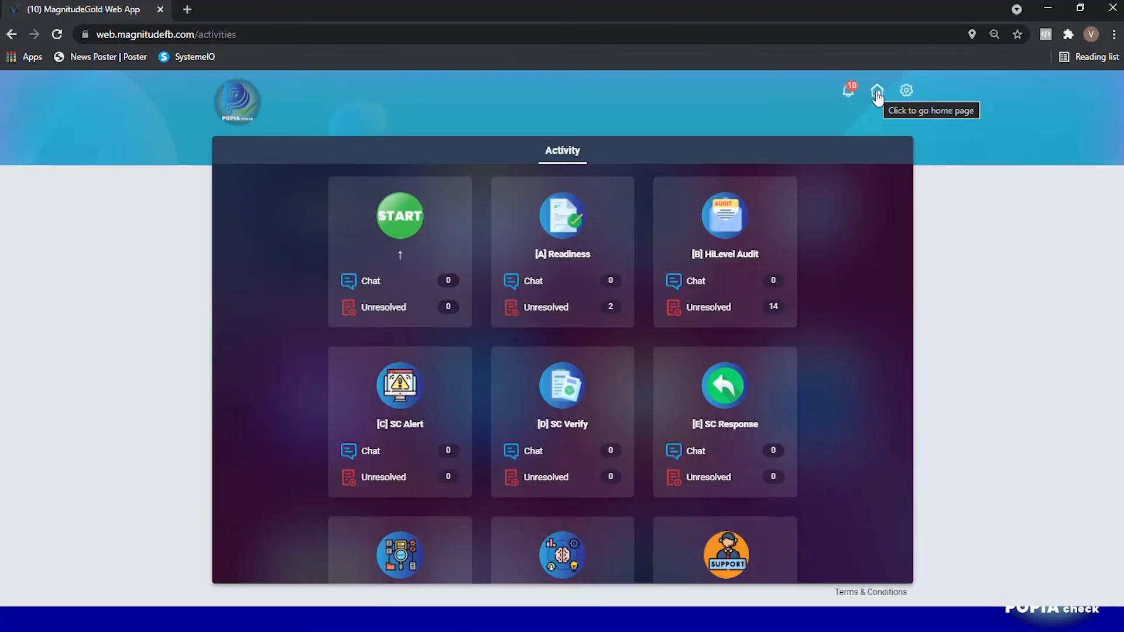